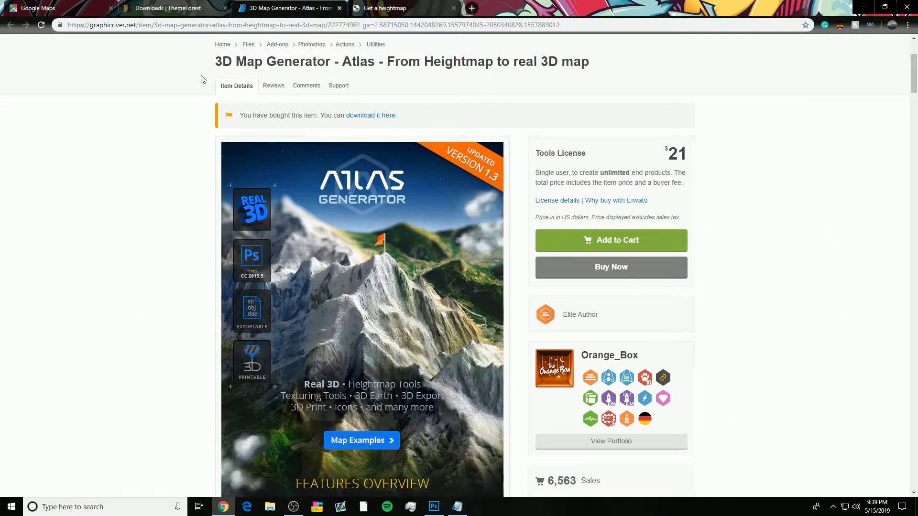
- Highlight the Atlas product title and the Tools License heading on the product page
left_click_drag(218, 63, 320, 68)
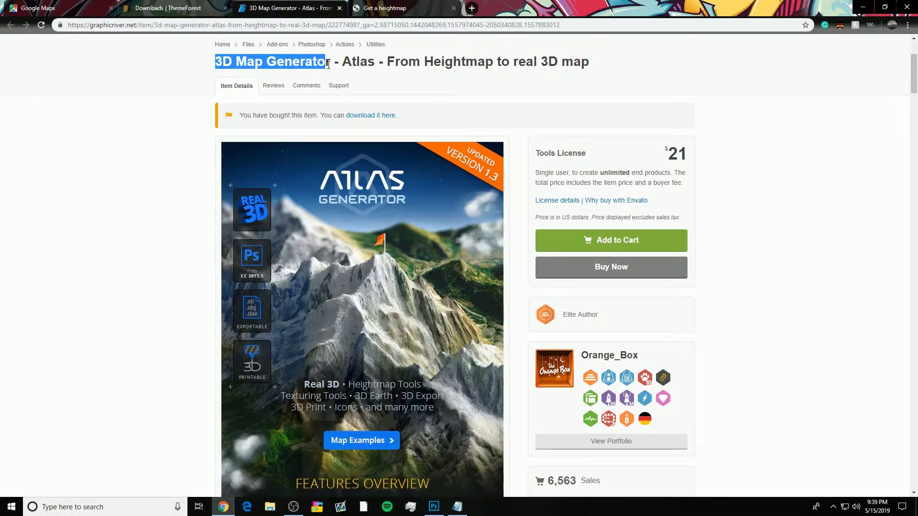
left_click(328, 64)
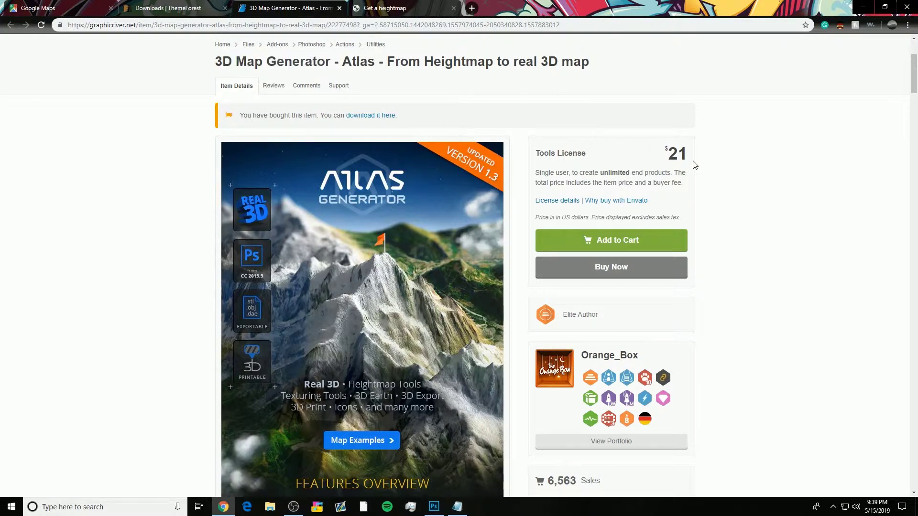
left_click_drag(653, 161, 699, 160)
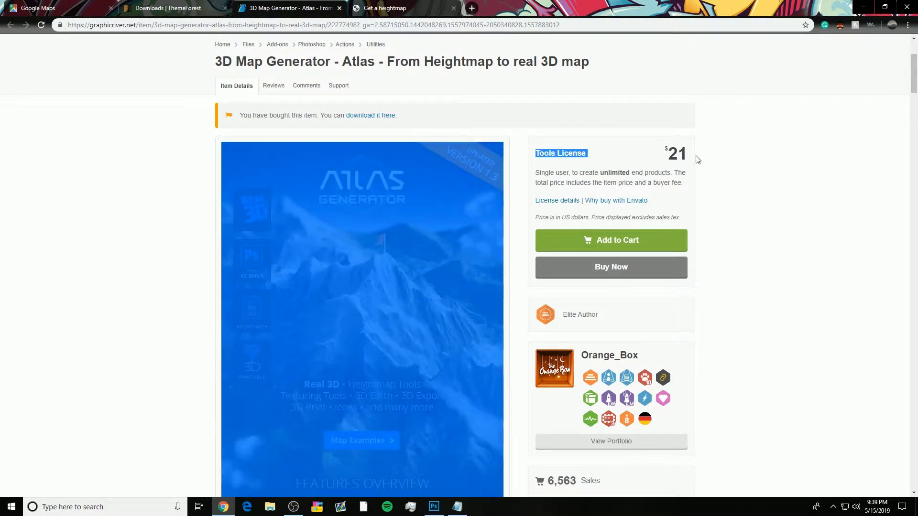
left_click(698, 159)
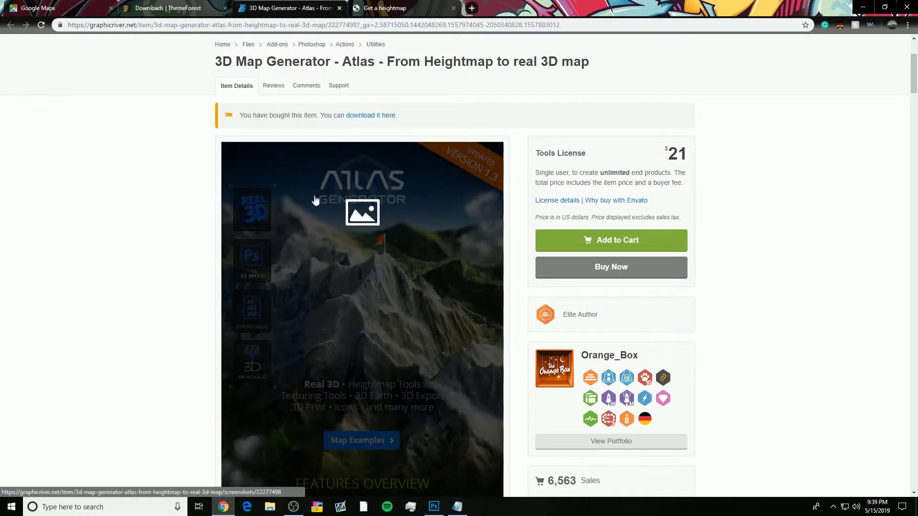
- Scroll through the Atlas page and dismiss the Envato Market terms banner with 'Thanks. I got it'
scroll(91, 195, "down", 3)
scroll(92, 195, "down", 4)
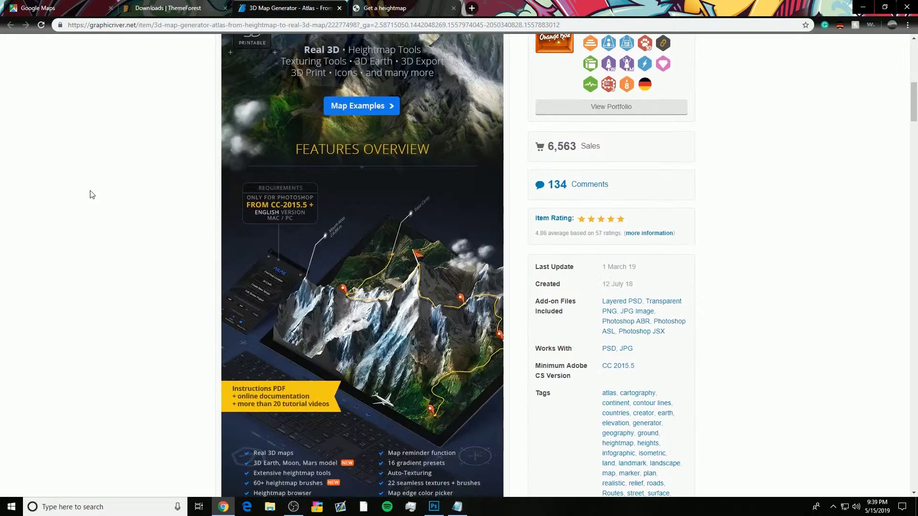
scroll(373, 266, "down", 10)
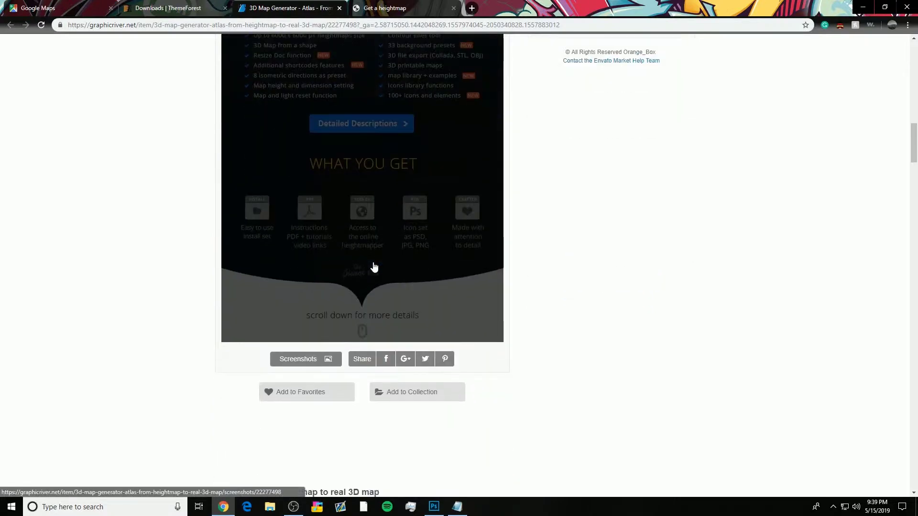
scroll(190, 254, "down", 6)
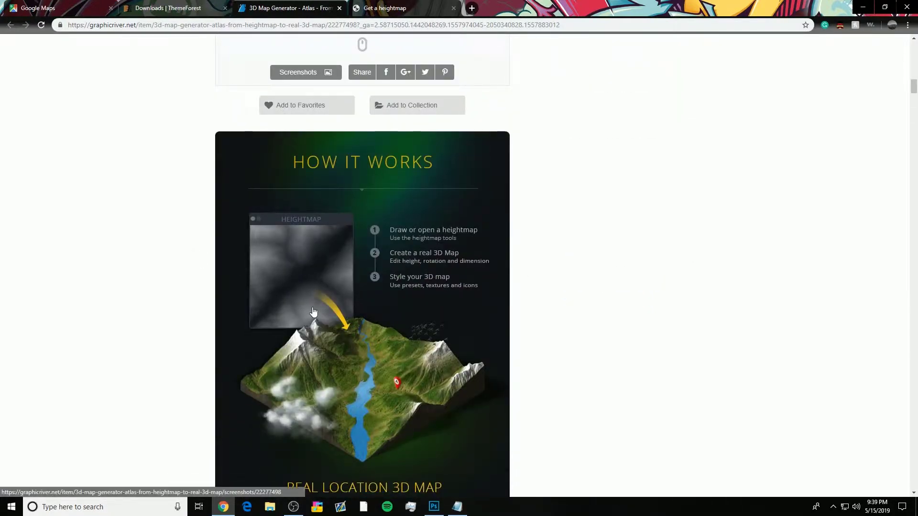
scroll(180, 271, "down", 15)
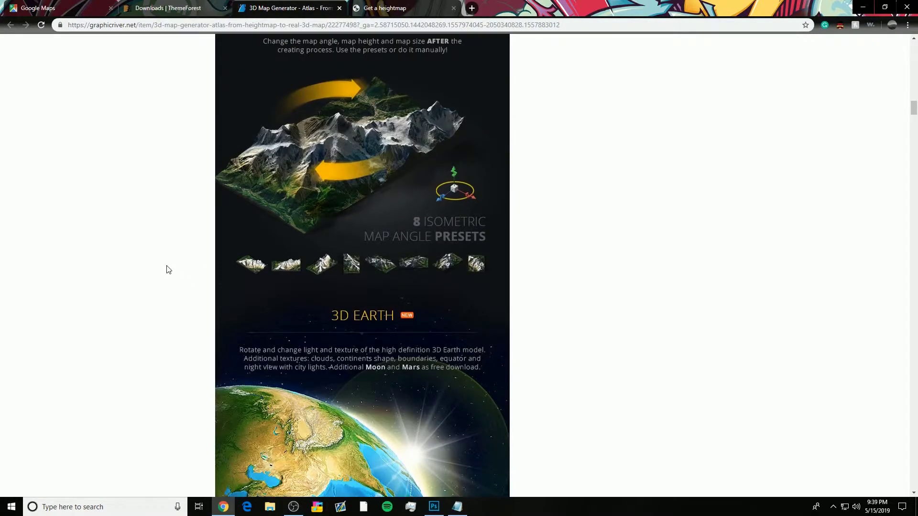
scroll(168, 270, "down", 6)
scroll(164, 270, "up", 7)
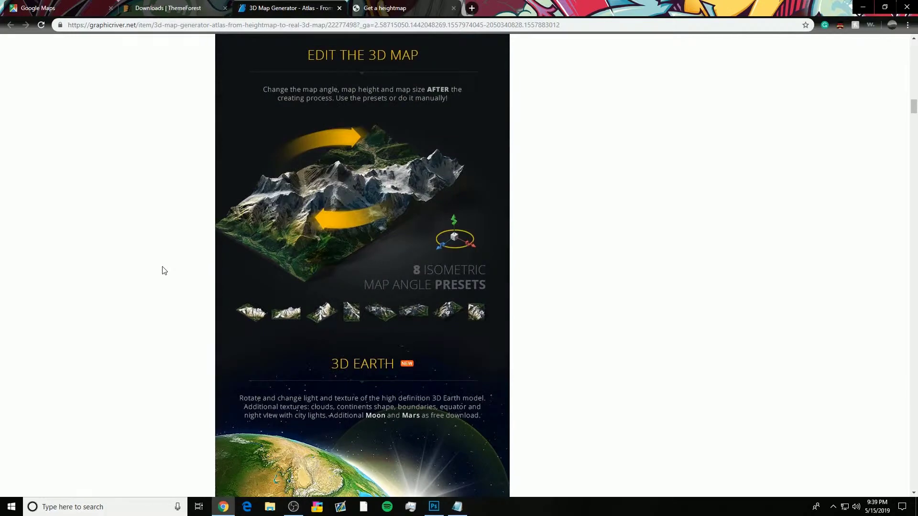
scroll(164, 271, "up", 20)
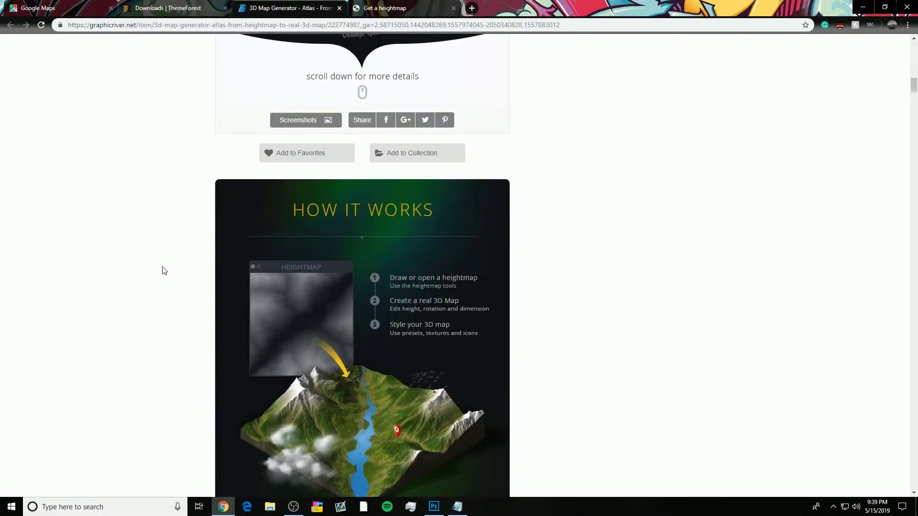
scroll(164, 271, "up", 15)
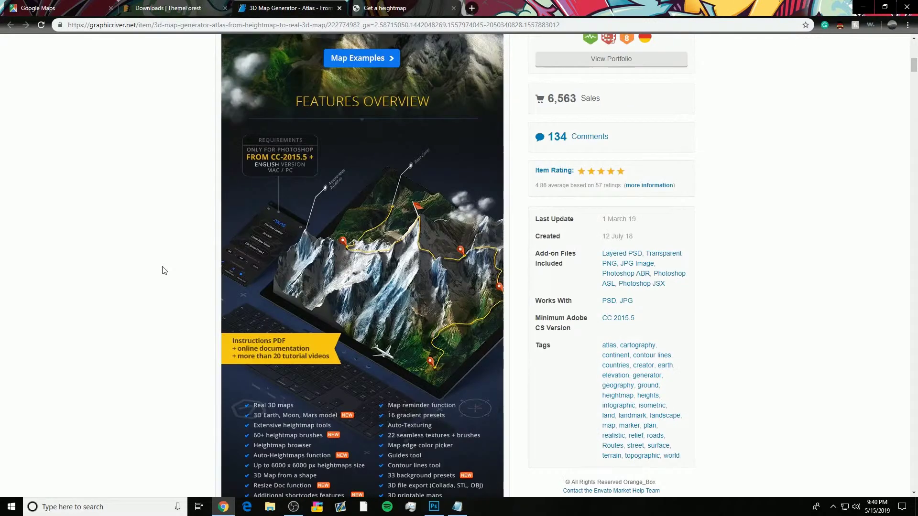
scroll(164, 270, "up", 2)
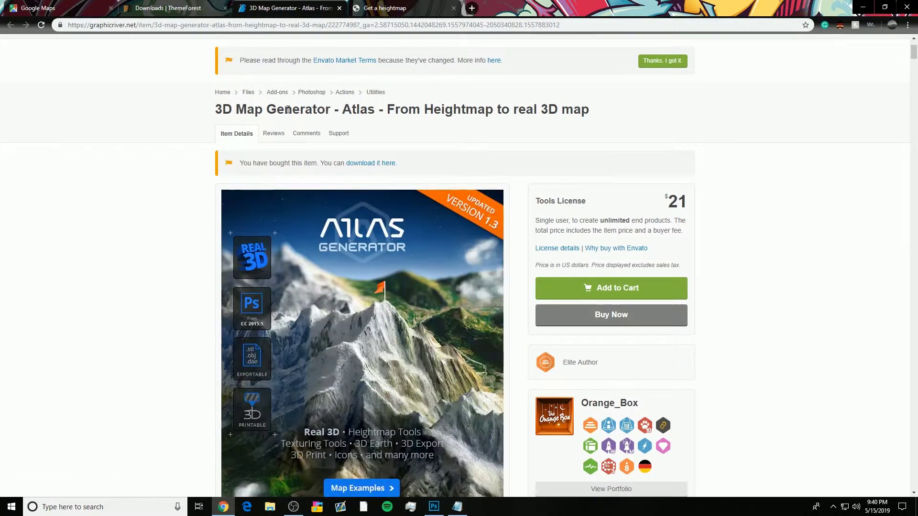
scroll(288, 113, "up", 2)
scroll(765, 293, "down", 1)
left_click(663, 111)
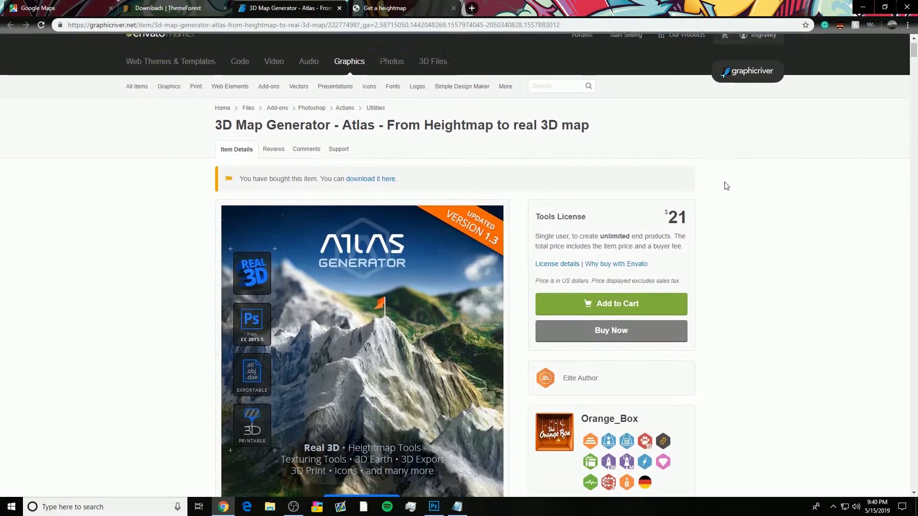
scroll(723, 184, "up", 1)
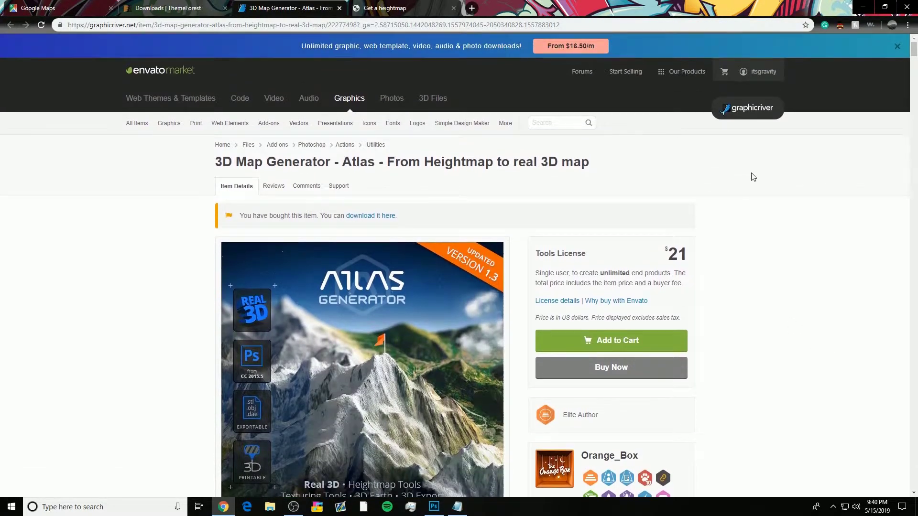
- Close the product tab, download the Atlas item's Main File(s) from ThemeForest Downloads, and minimize Chrome
left_click(122, 5)
left_click(340, 9)
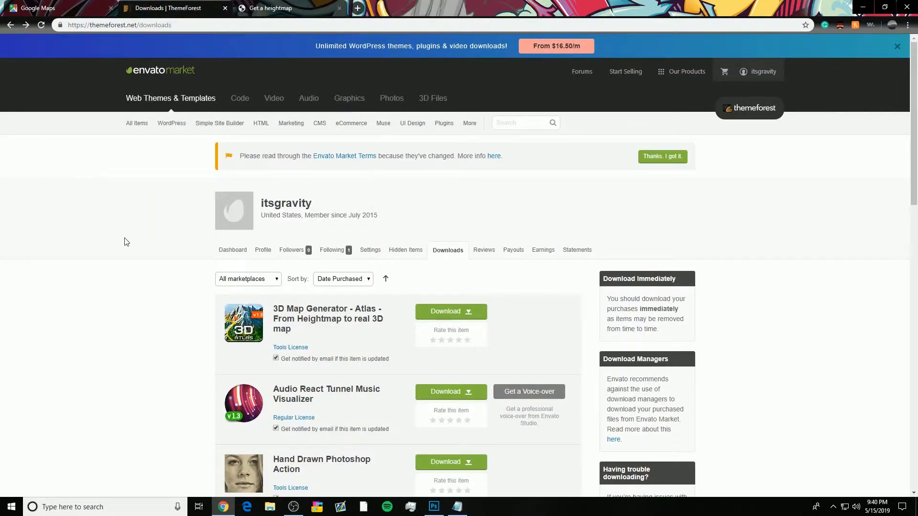
scroll(126, 242, "down", 4)
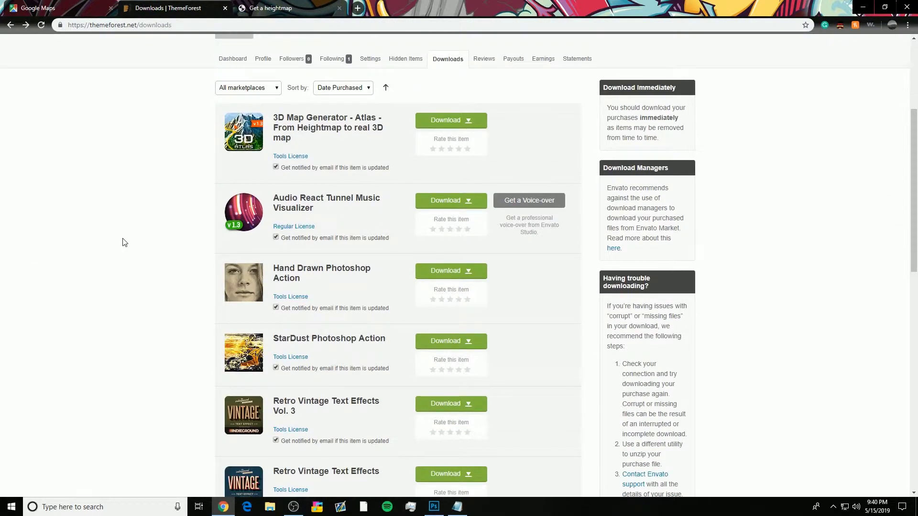
left_click(460, 122)
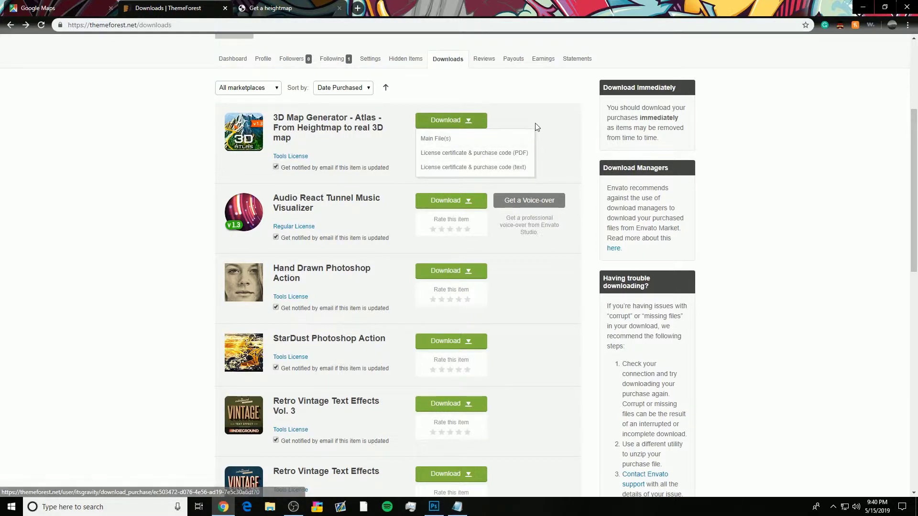
left_click(492, 143)
left_click(863, 7)
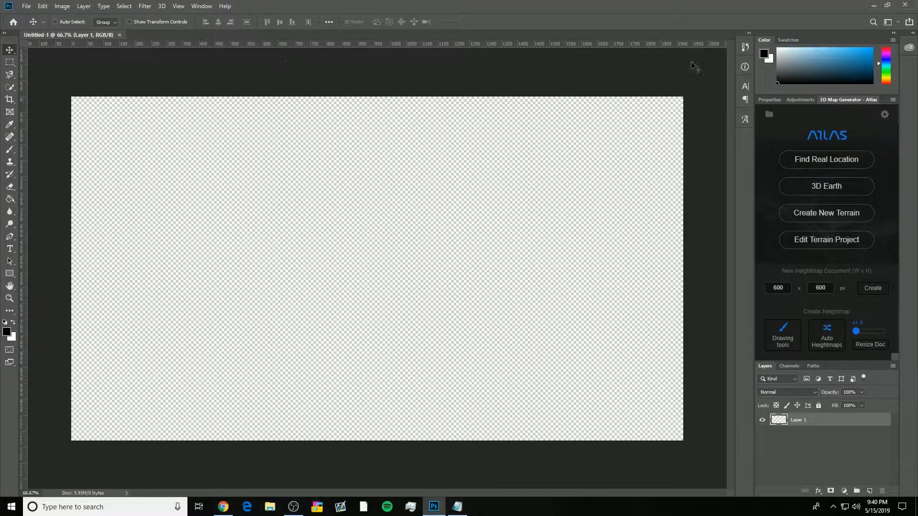
left_click(873, 5)
left_click(27, 165)
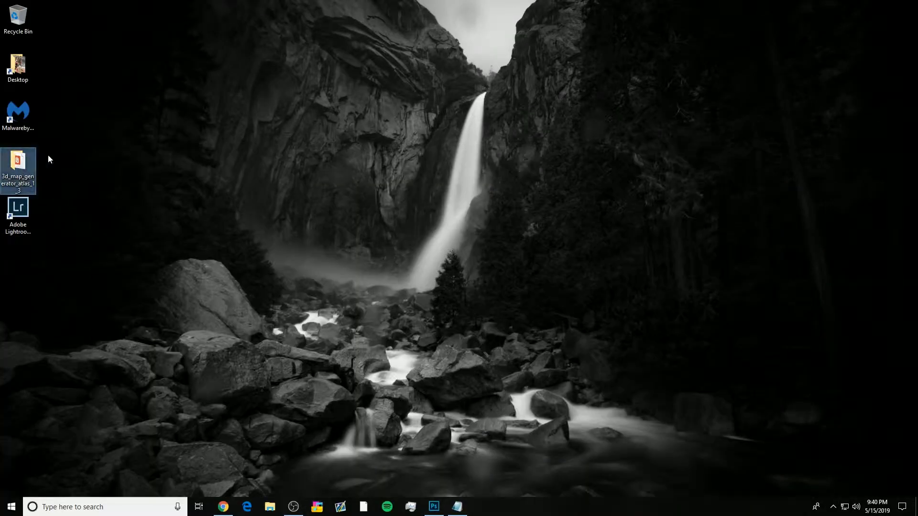
double_click(32, 162)
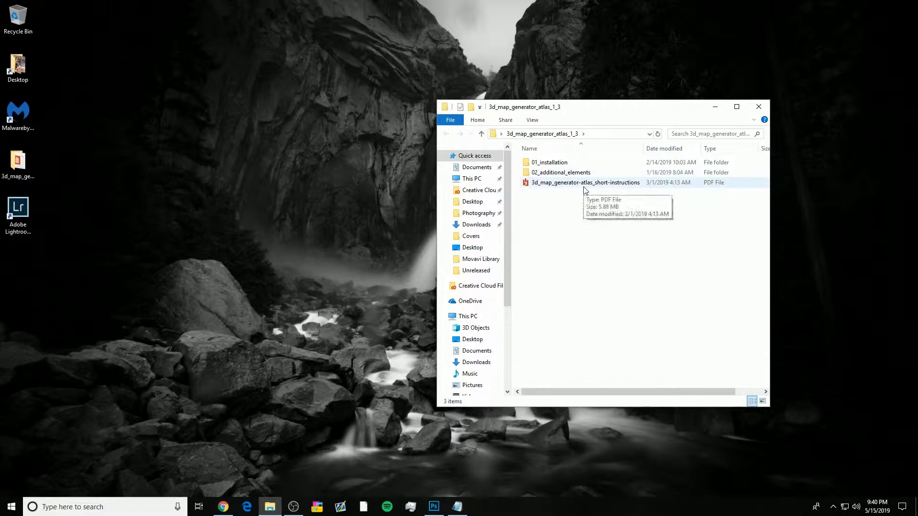
left_click(764, 108)
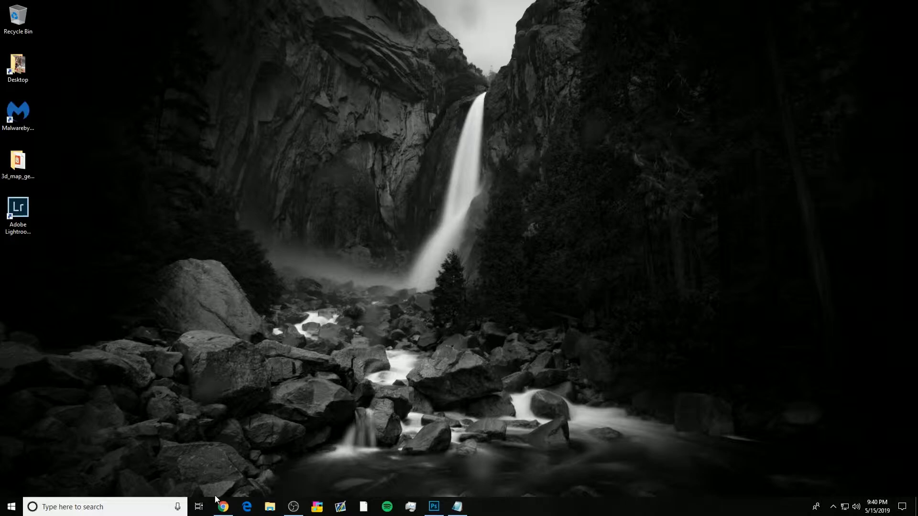
left_click(224, 508)
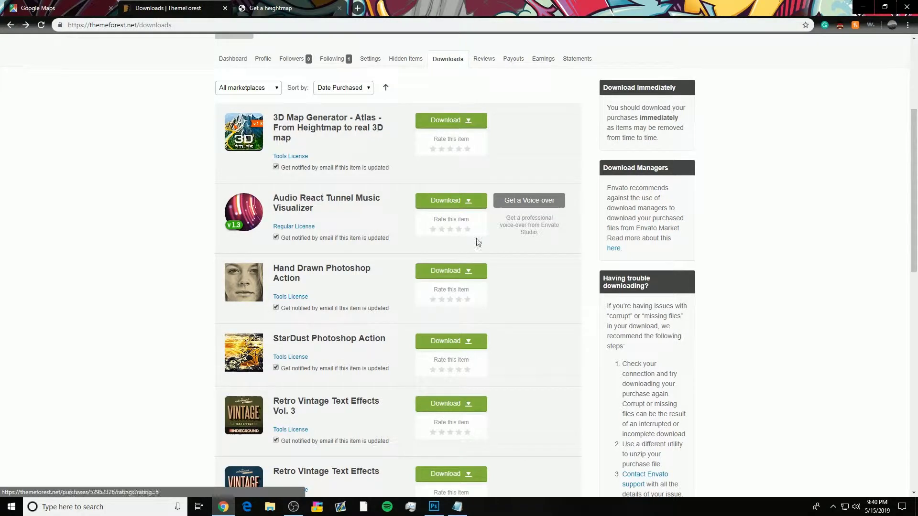
- Confirm 3D Map Generator - Atlas is ticked under Window > Extensions, then launch Find Real Location
left_click(436, 510)
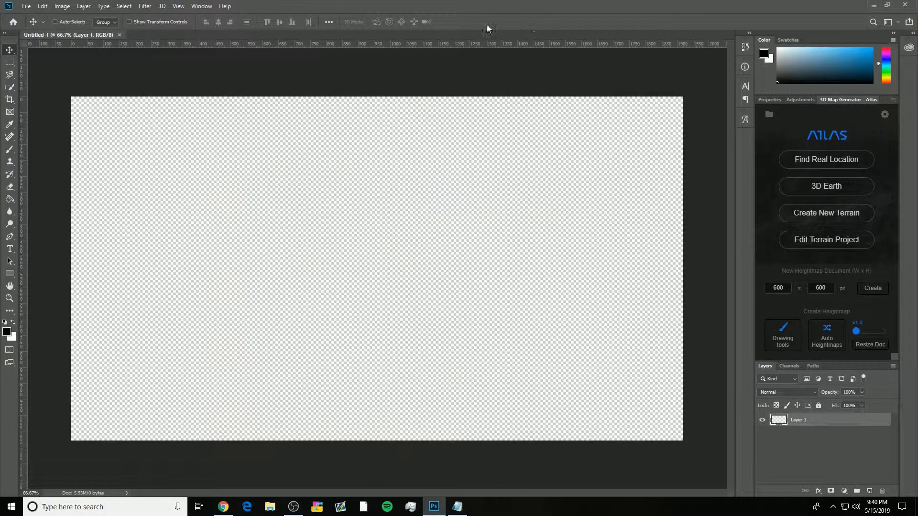
left_click(195, 5)
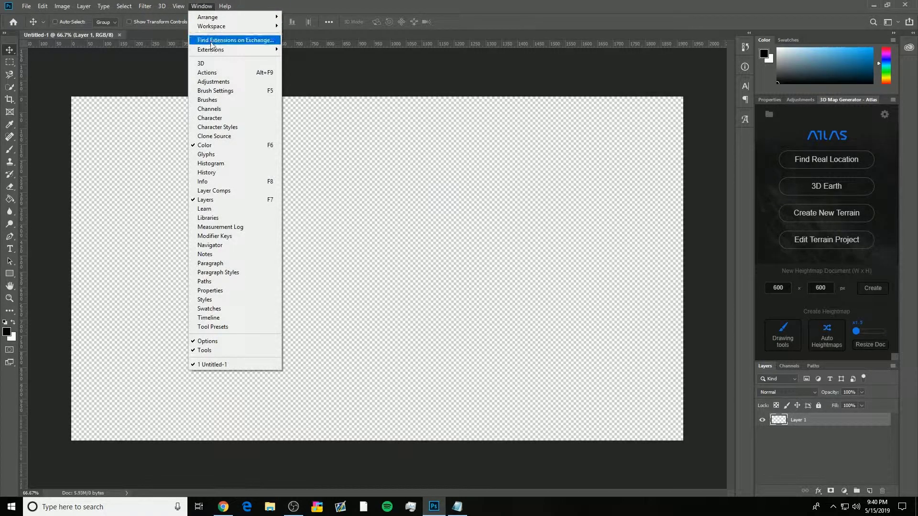
mouse_move(221, 52)
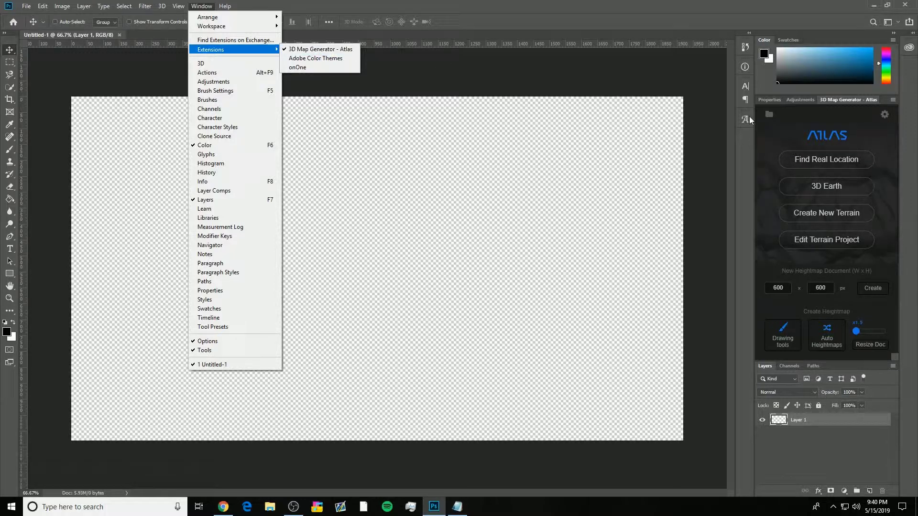
left_click(839, 99)
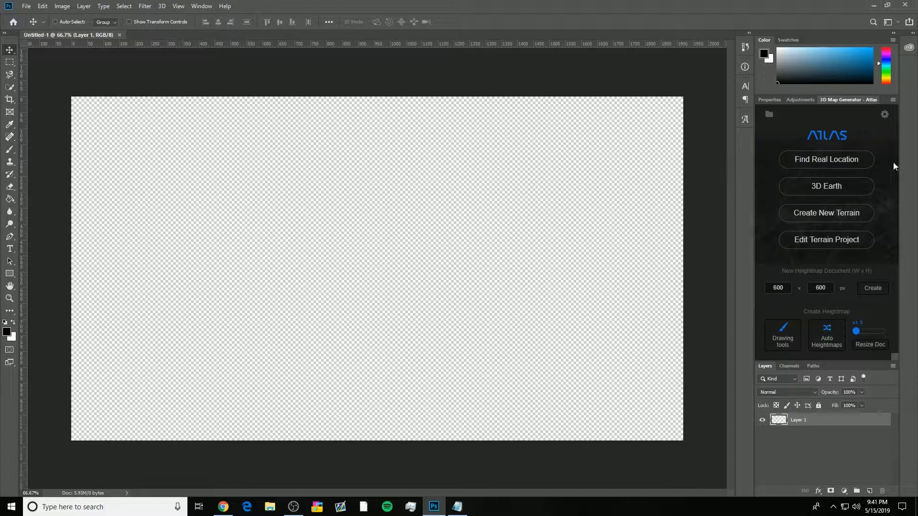
left_click(841, 167)
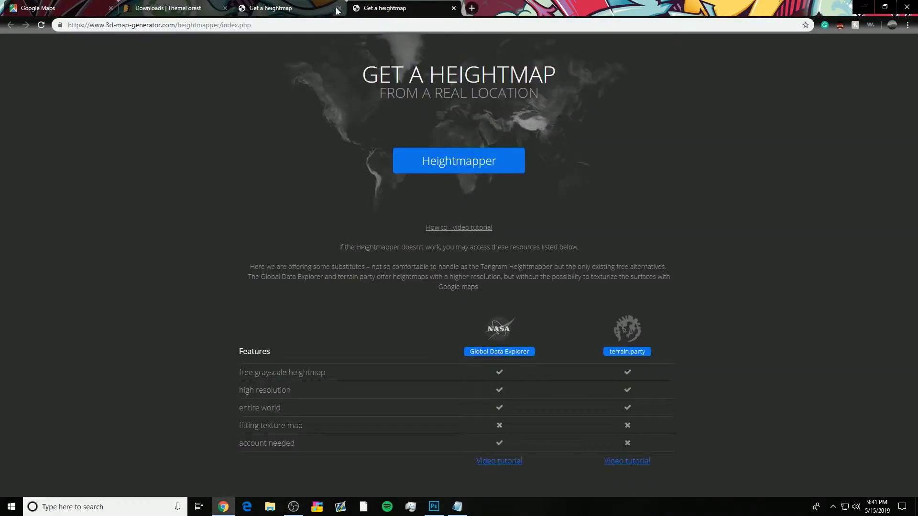
- Close the duplicate 'Get a heightmap' tab and highlight the heightmap page title
left_click(339, 8)
left_click_drag(406, 72, 658, 97)
left_click(553, 123)
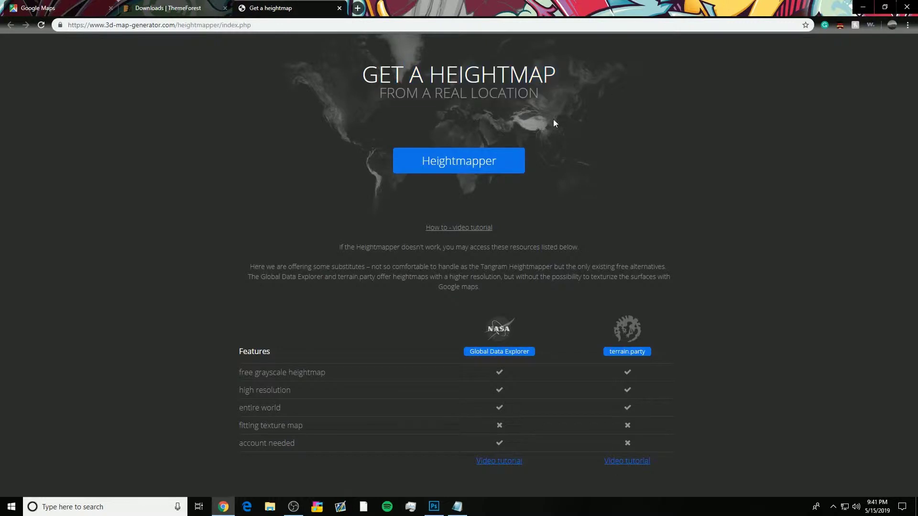
left_click_drag(562, 105, 364, 64)
left_click(285, 55)
left_click(562, 106)
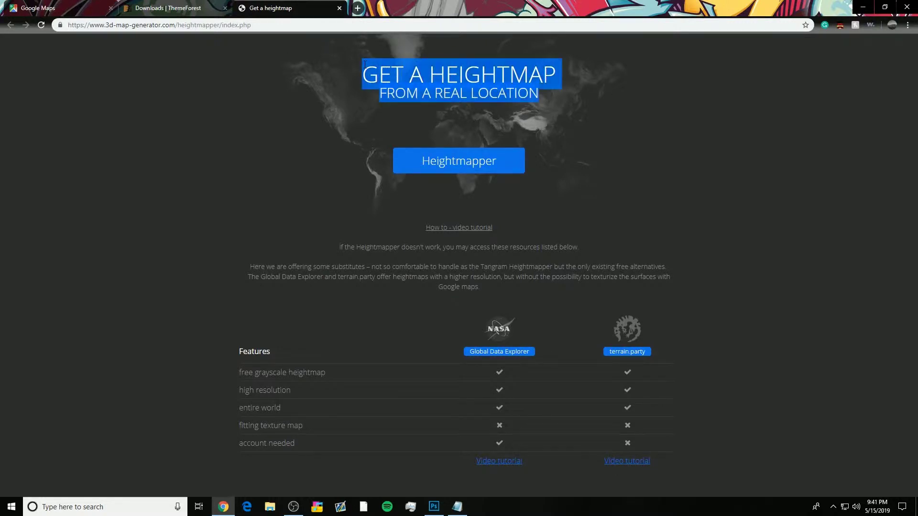
left_click(365, 64)
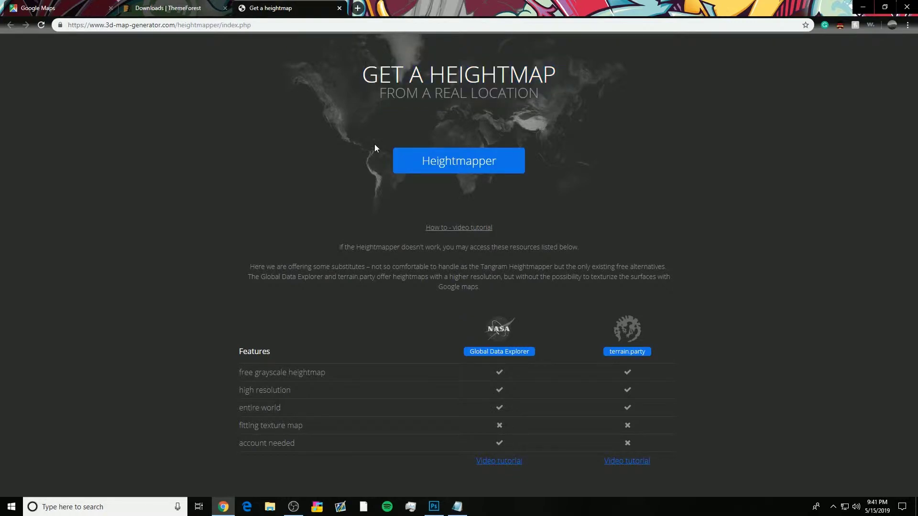
- Open the Atlas item's License certificate (text) from the ThemeForest Downloads page
left_click(191, 8)
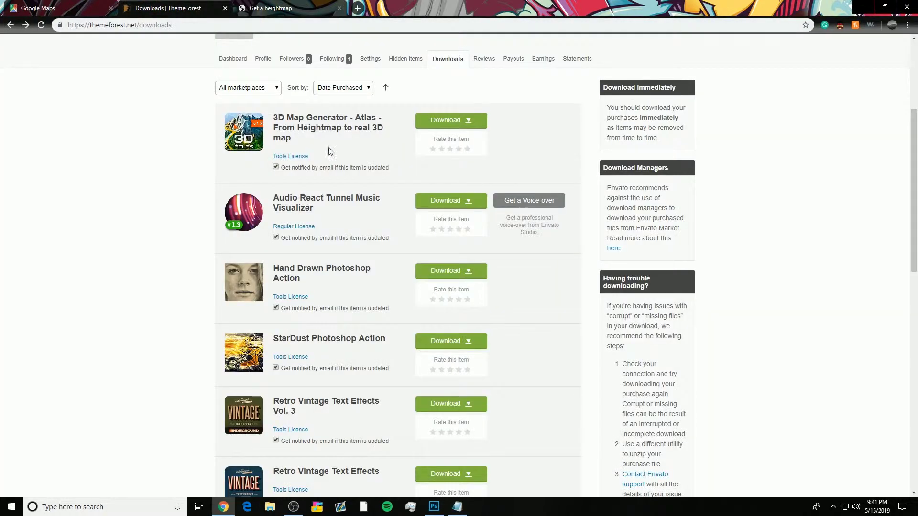
left_click(451, 122)
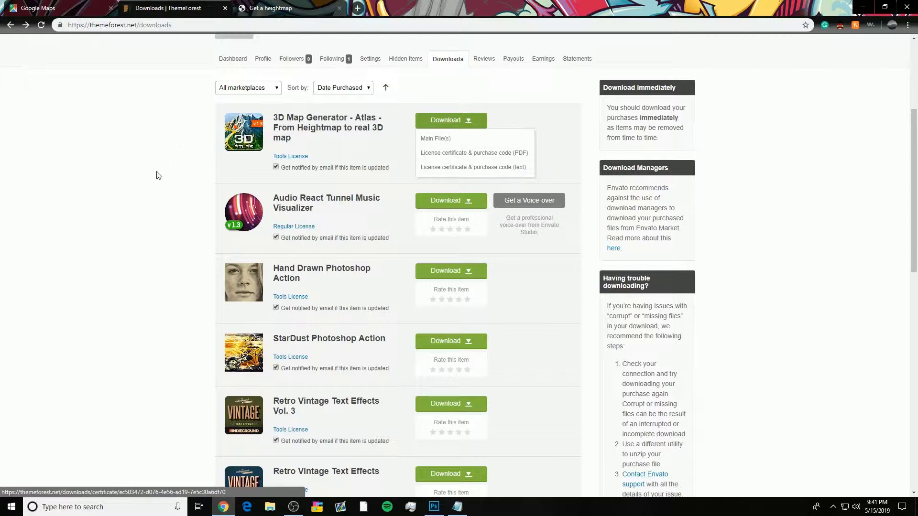
left_click(508, 171)
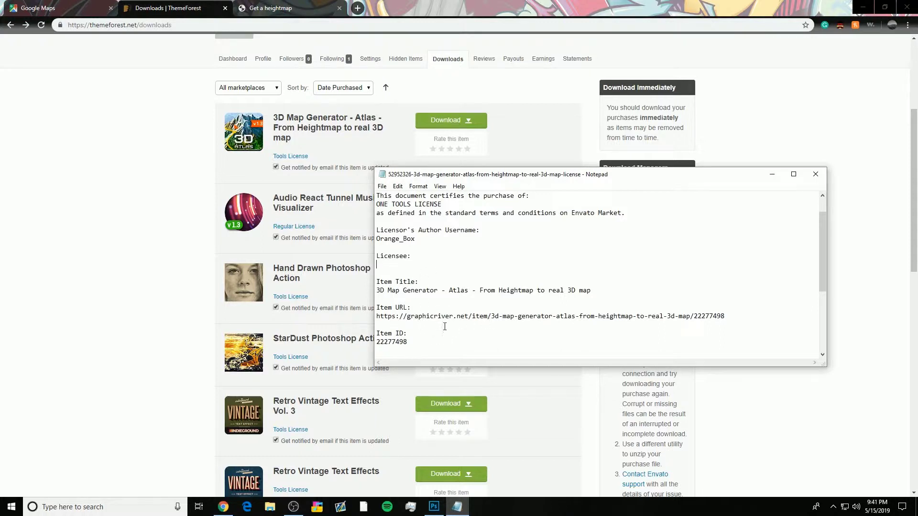
- Select the Item Purchase Code in Notepad, then close it with Don't Save
scroll(425, 290, "down", 4)
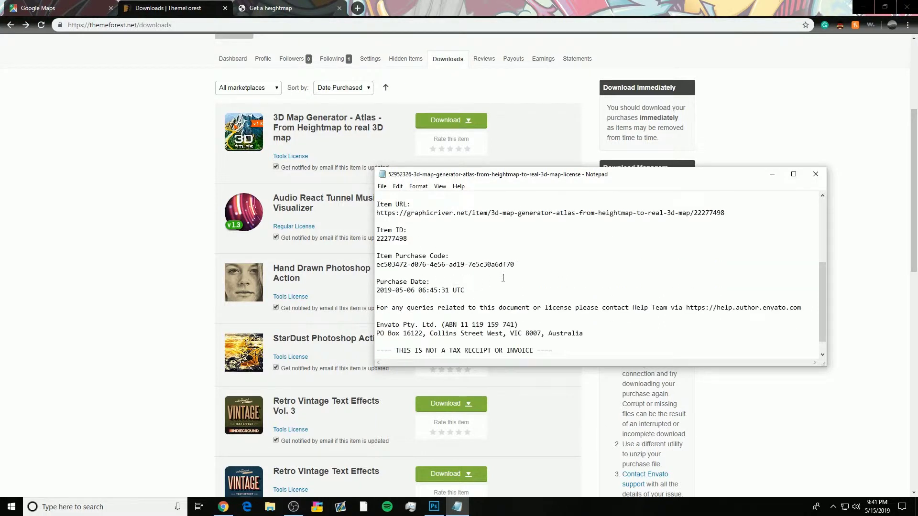
left_click_drag(515, 264, 363, 270)
right_click(450, 266)
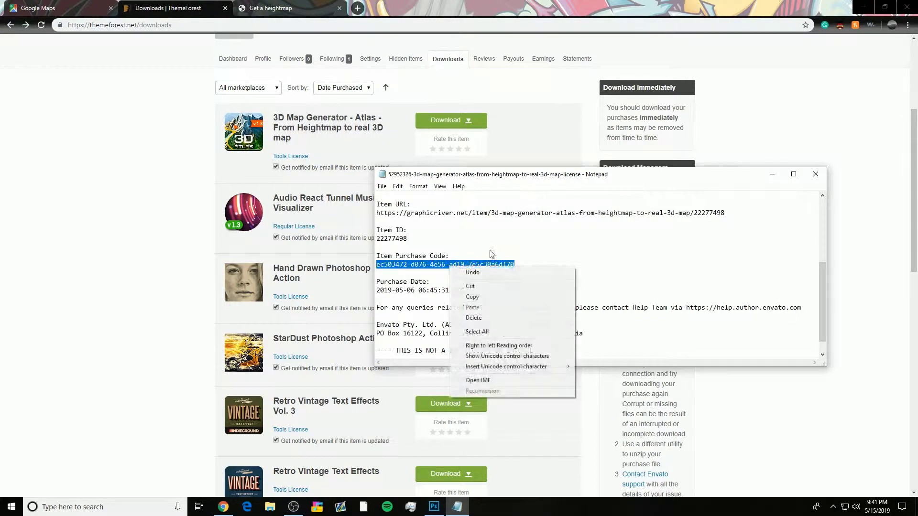
left_click(467, 295)
left_click(613, 250)
left_click_drag(517, 265, 469, 258)
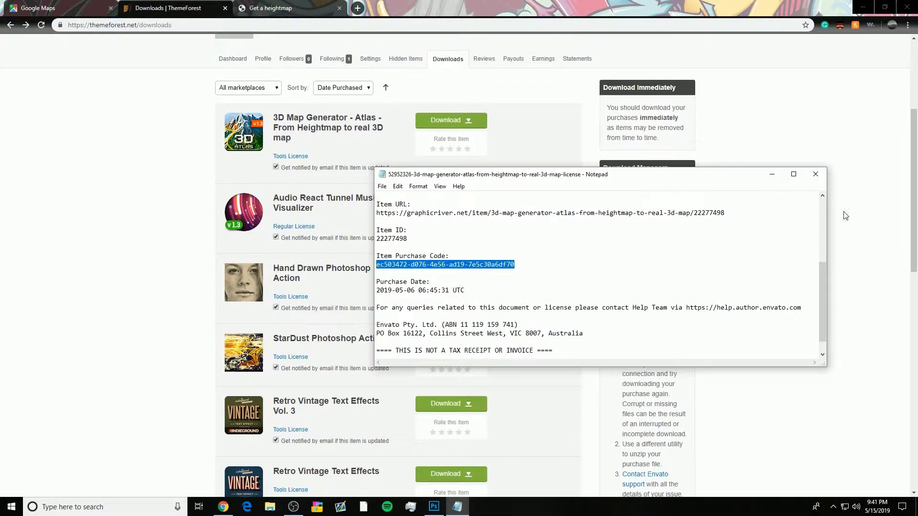
left_click(816, 174)
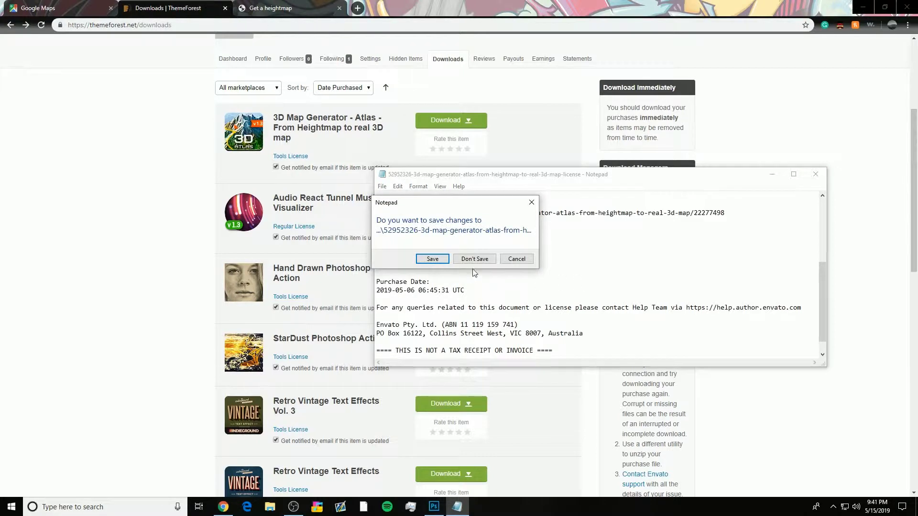
left_click(474, 258)
key("ctrl+Tab")
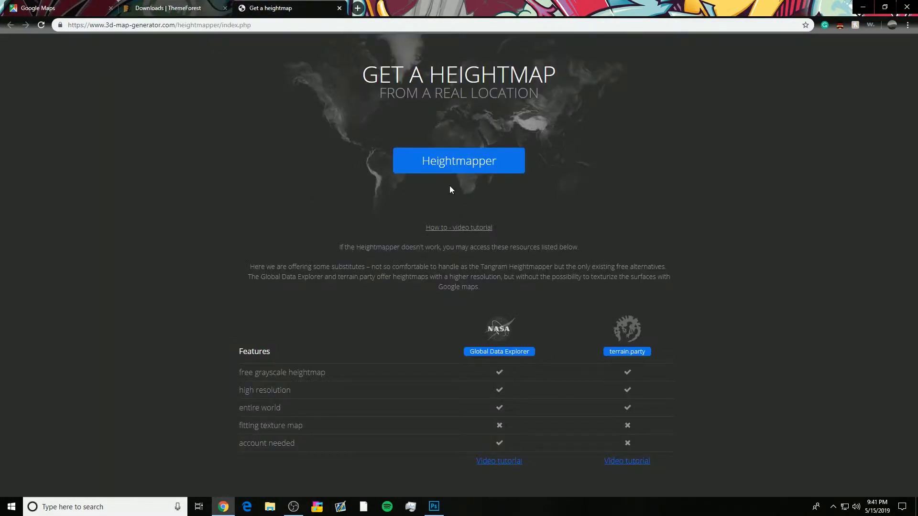
- Open Heightmapper and pan and zoom the world heightmap to the Himalaya and Tibetan Plateau
left_click(476, 173)
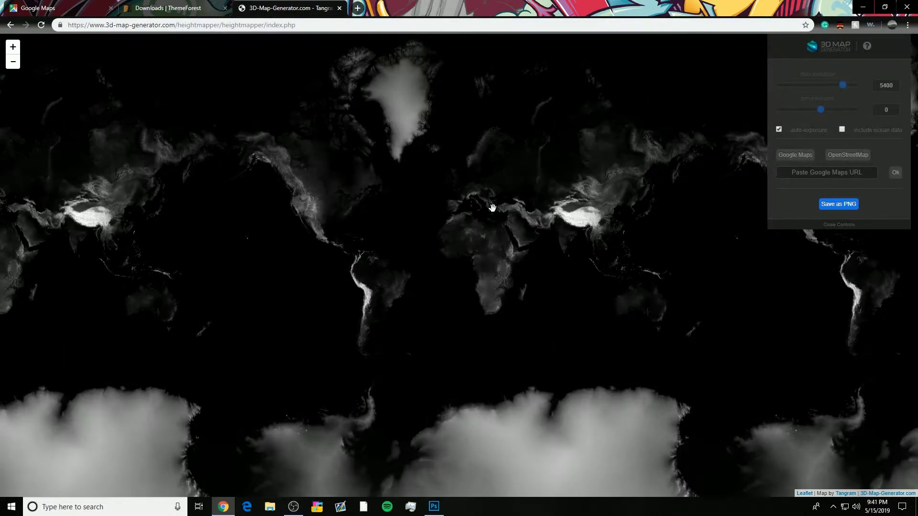
left_click_drag(385, 198, 543, 248)
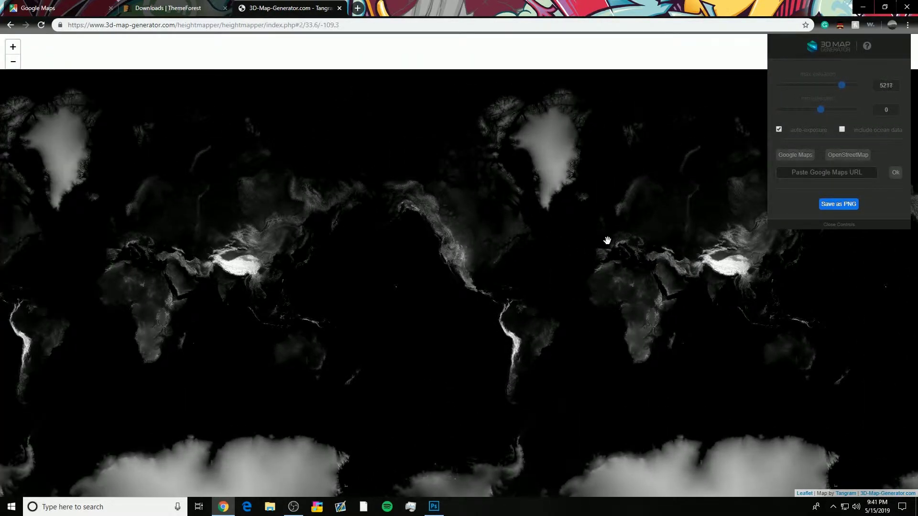
left_click_drag(606, 242, 441, 198)
scroll(565, 223, "up", 2)
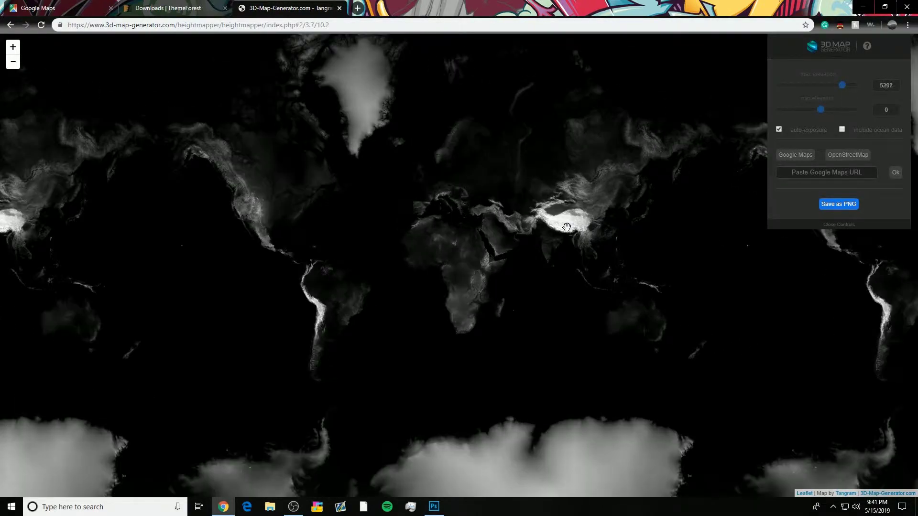
scroll(567, 227, "down", 1)
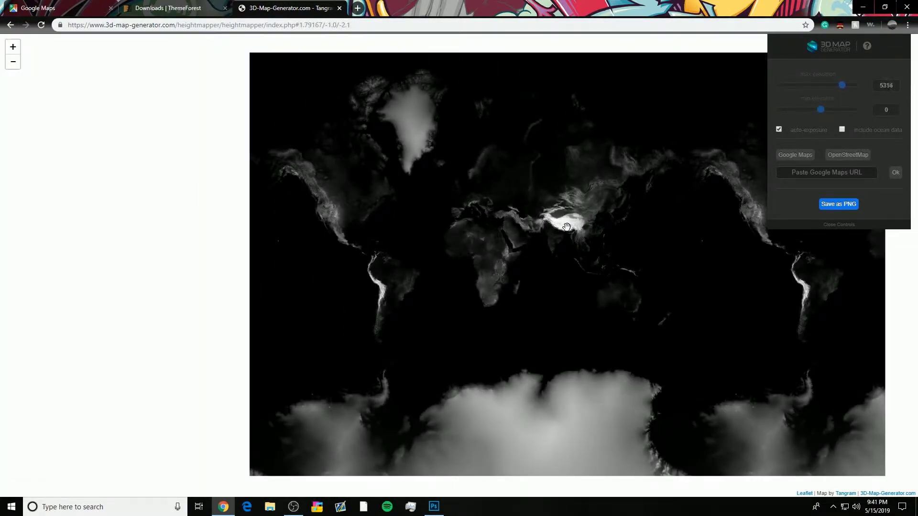
scroll(567, 227, "up", 5)
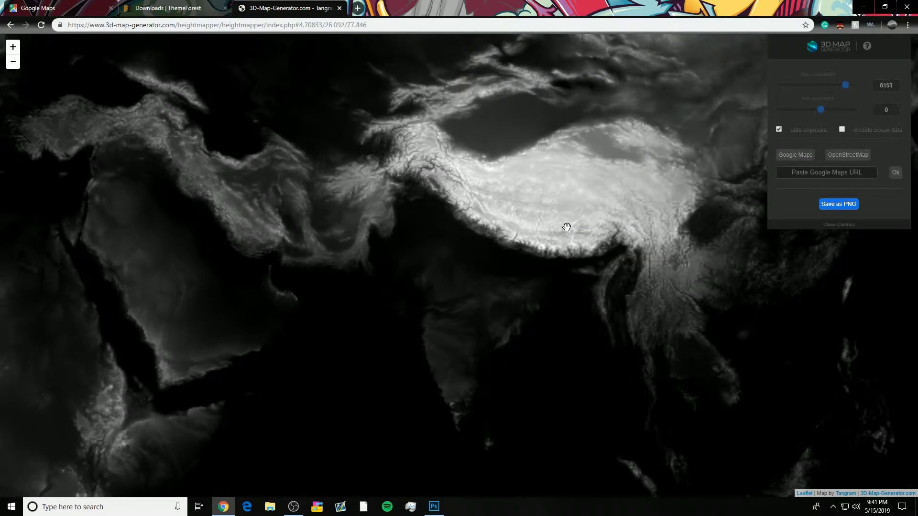
left_click_drag(566, 227, 451, 266)
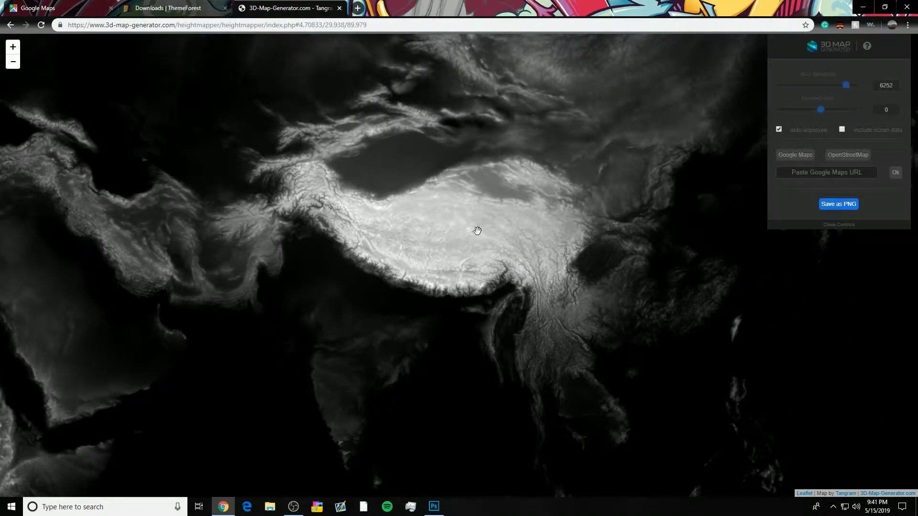
- Close the Downloads | ThemeForest tab and return to Google Maps
left_click(193, 5)
left_click(224, 8)
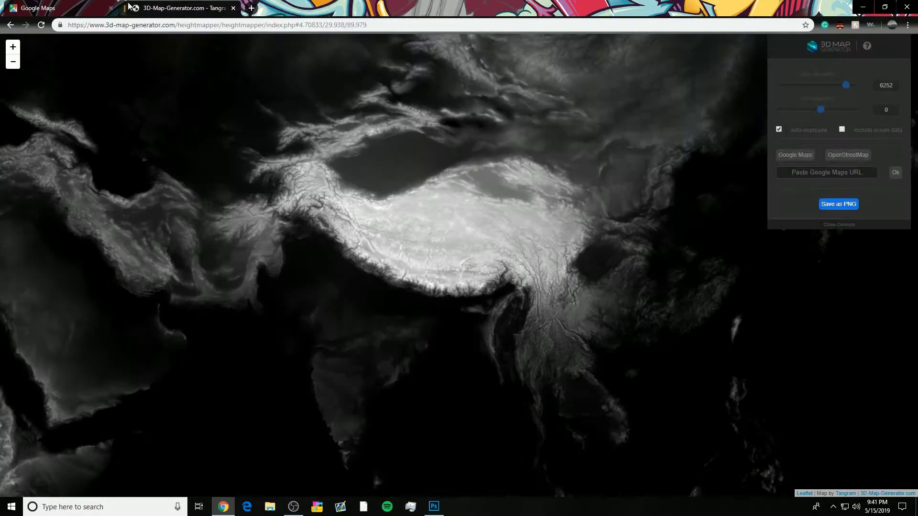
left_click(95, 9)
- Rotate and zoom the Google Maps globe in on India and Nepal
scroll(440, 251, "down", 5)
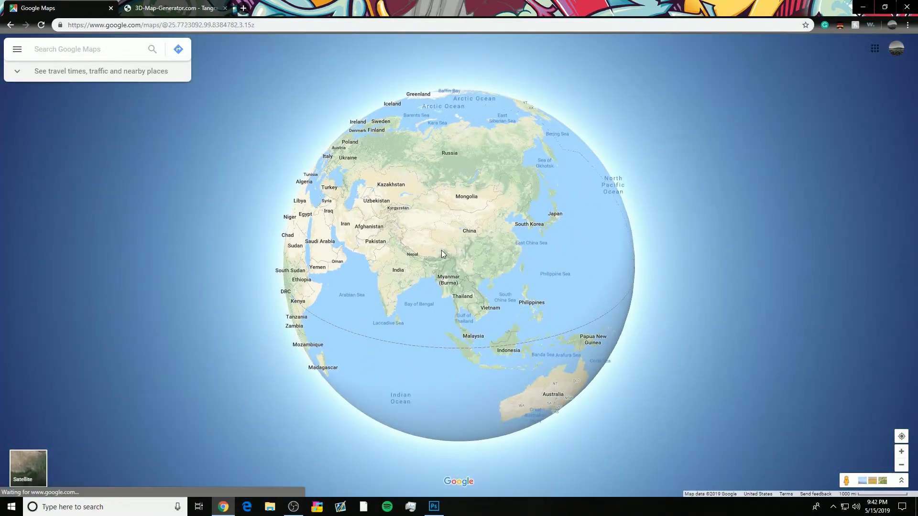
scroll(441, 251, "up", 4)
left_click(172, 8)
left_click(67, 8)
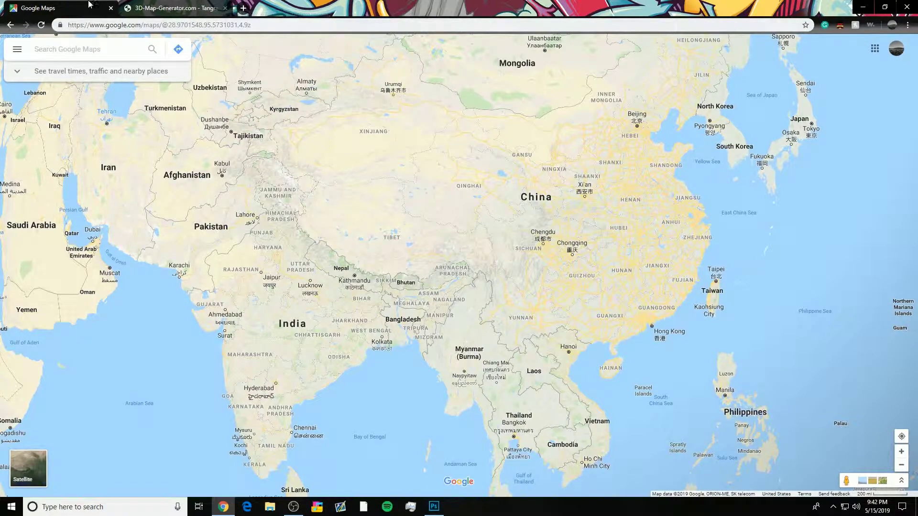
scroll(510, 195, "down", 5)
left_click_drag(511, 195, 426, 168)
scroll(481, 244, "up", 5)
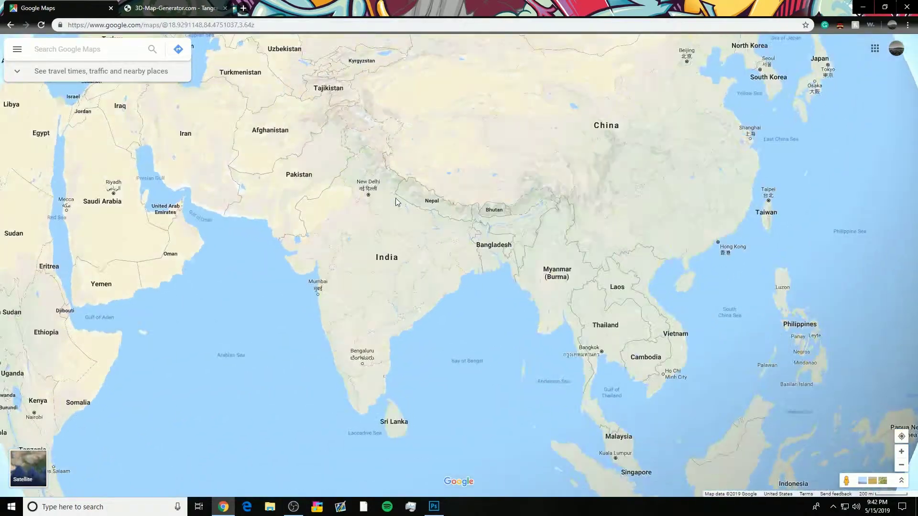
scroll(439, 211, "up", 4)
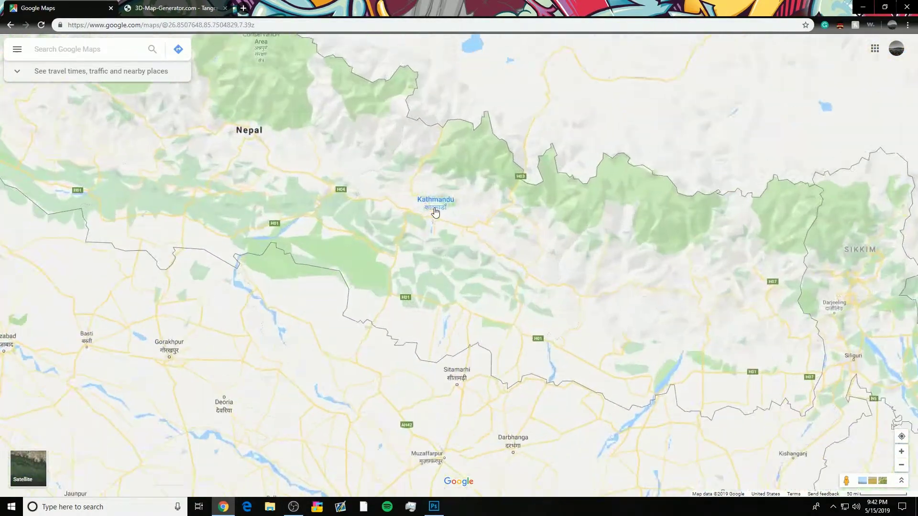
scroll(428, 230, "up", 2)
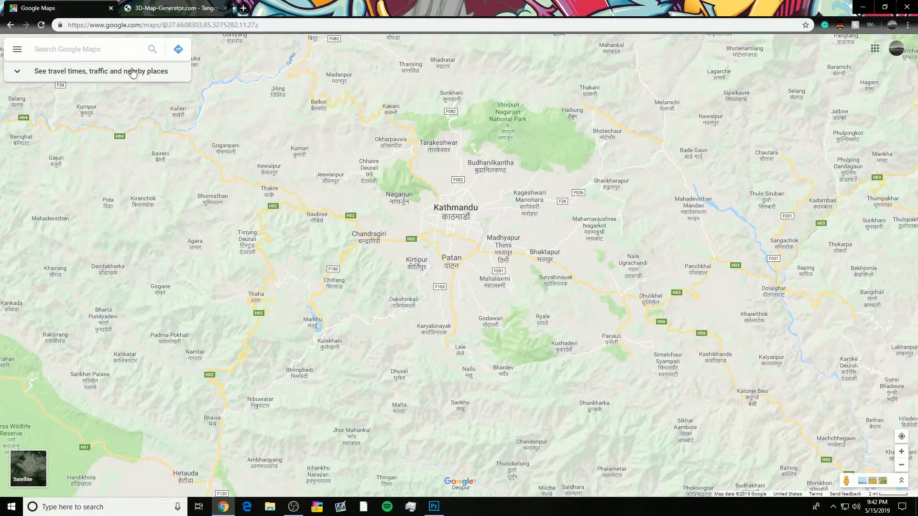
- Search 'mt ev', pick Mt Everest, zoom in on its marker, and switch to satellite
left_click(143, 50)
type("mt e")
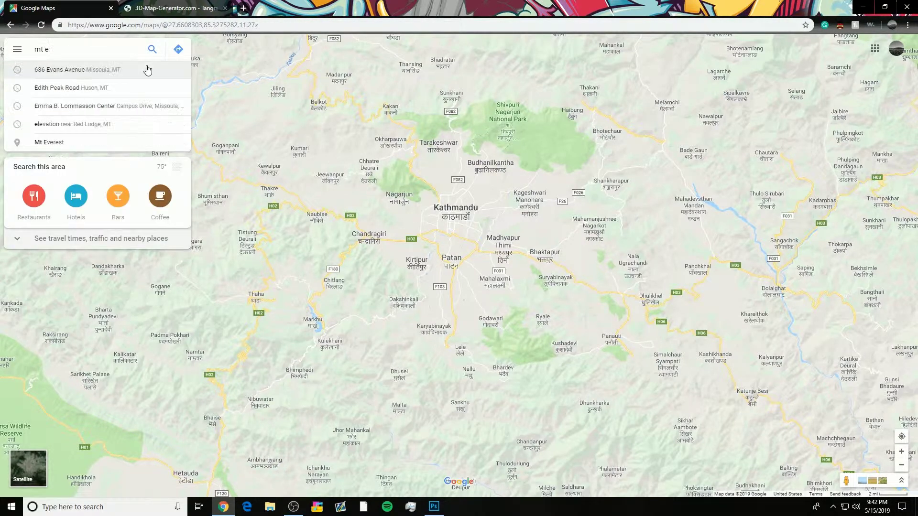
type("v")
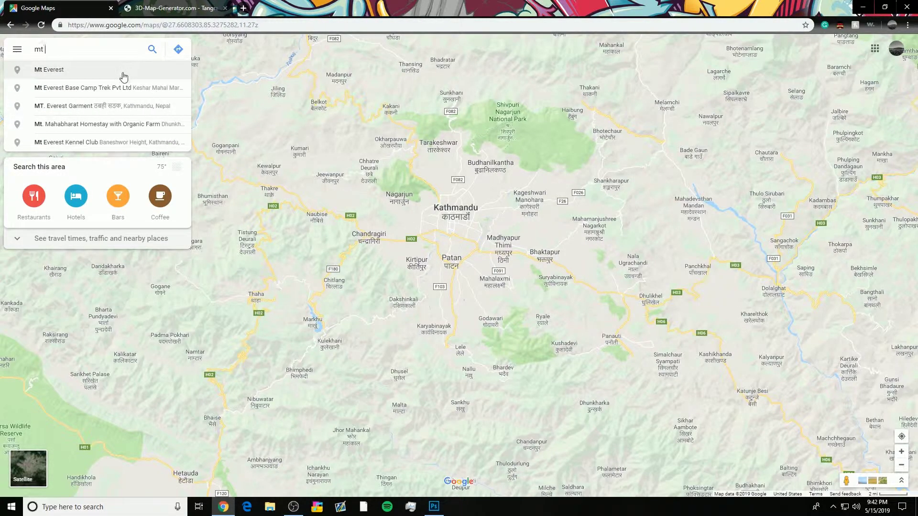
left_click(123, 73)
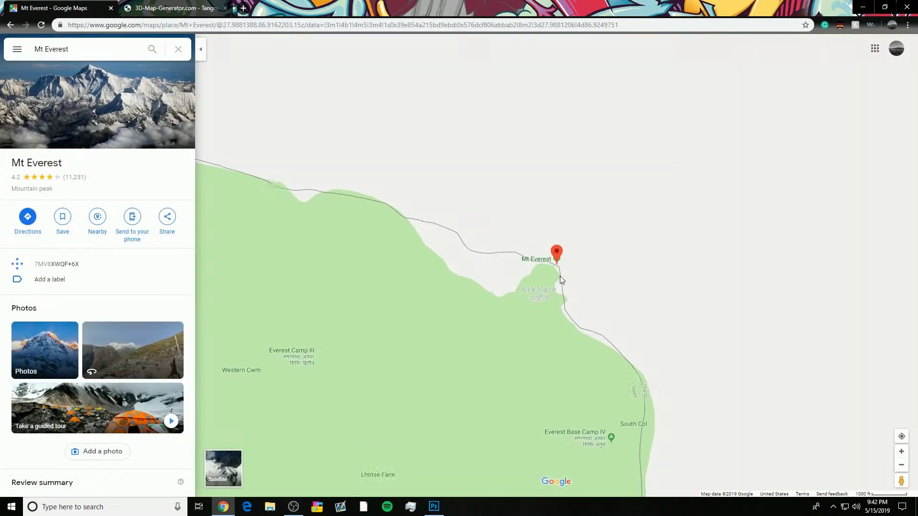
scroll(560, 276, "up", 3)
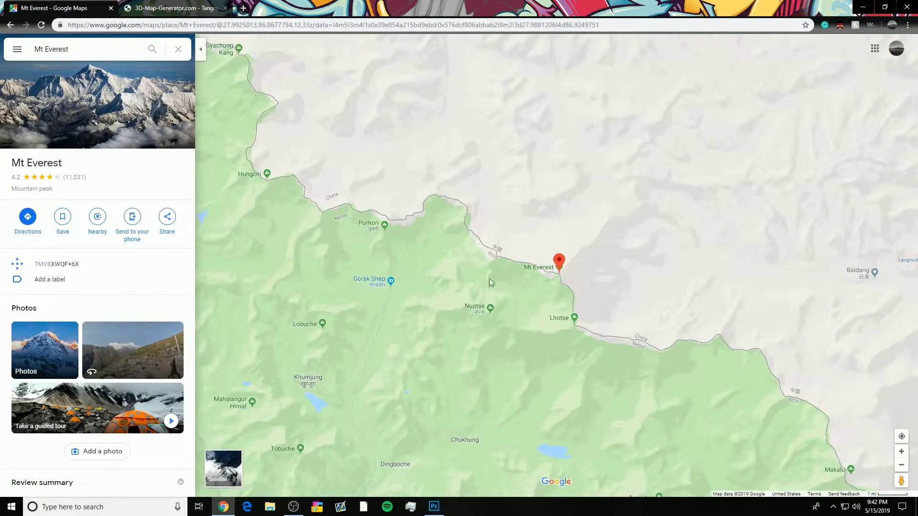
scroll(562, 263, "up", 2)
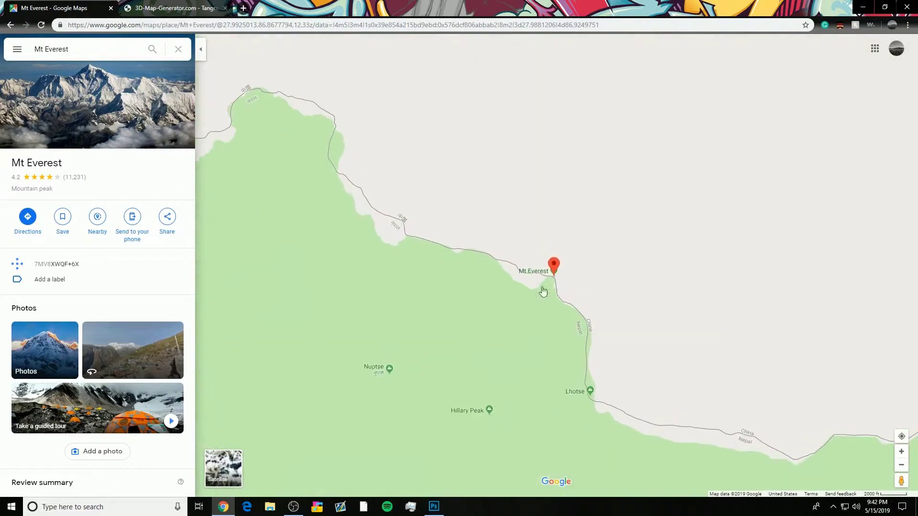
left_click(236, 471)
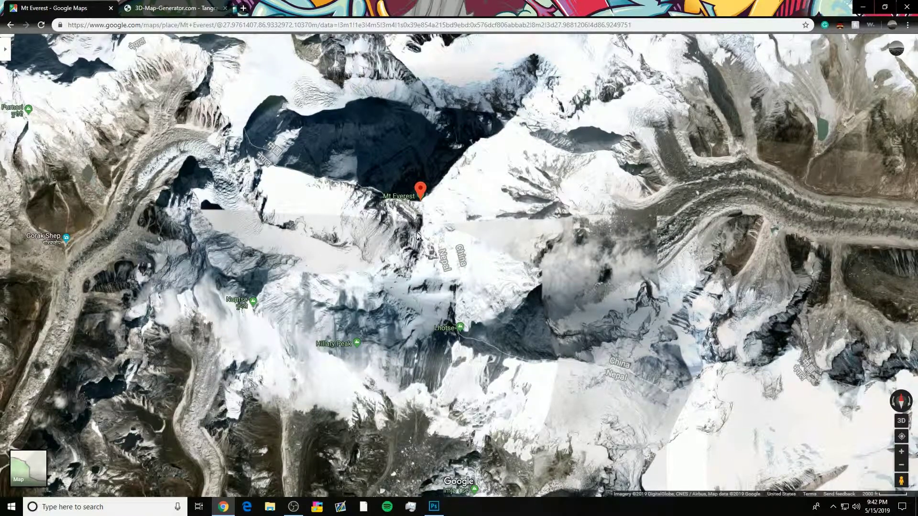
- Frame Mt Everest with the long glacier to its east and zoom out slightly
mouse_move(417, 235)
left_mouse_down()
mouse_move(576, 258)
mouse_move(433, 265)
mouse_move(250, 209)
mouse_move(223, 248)
mouse_move(244, 265)
mouse_move(174, 276)
mouse_move(170, 260)
left_mouse_up()
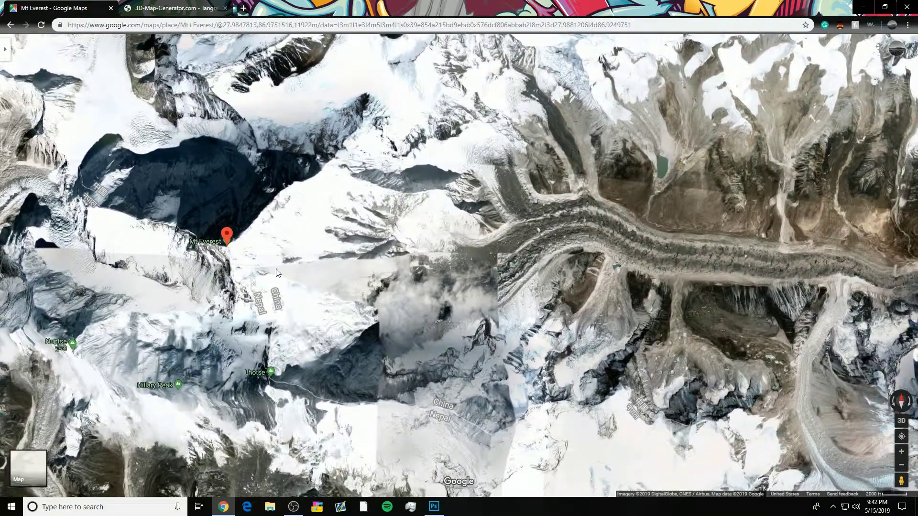
left_click_drag(410, 234, 411, 229)
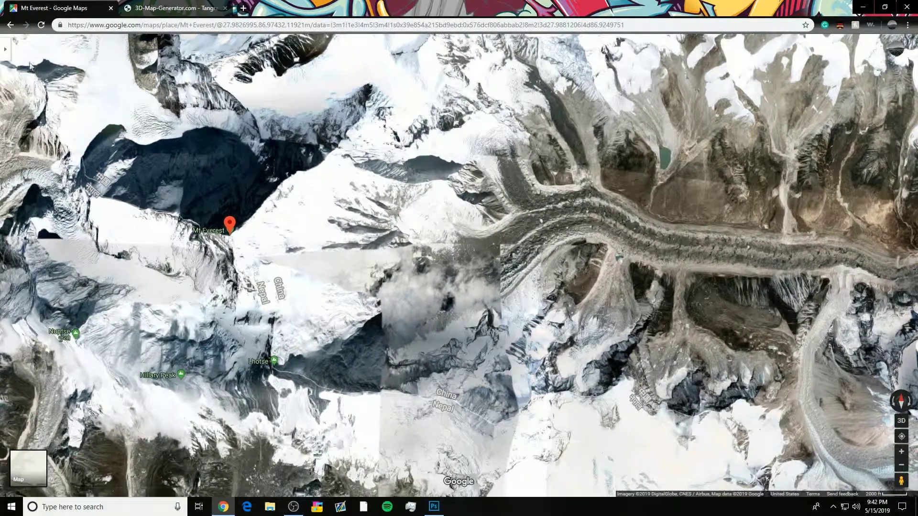
scroll(10, 54, "down", 1)
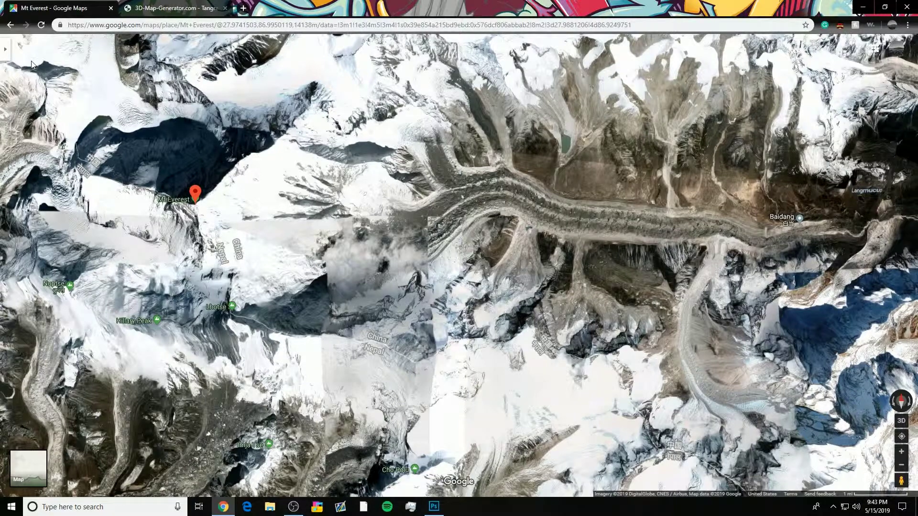
- Turn satellite labels off and collapse the side panel so only clean Everest imagery shows
left_click(11, 60)
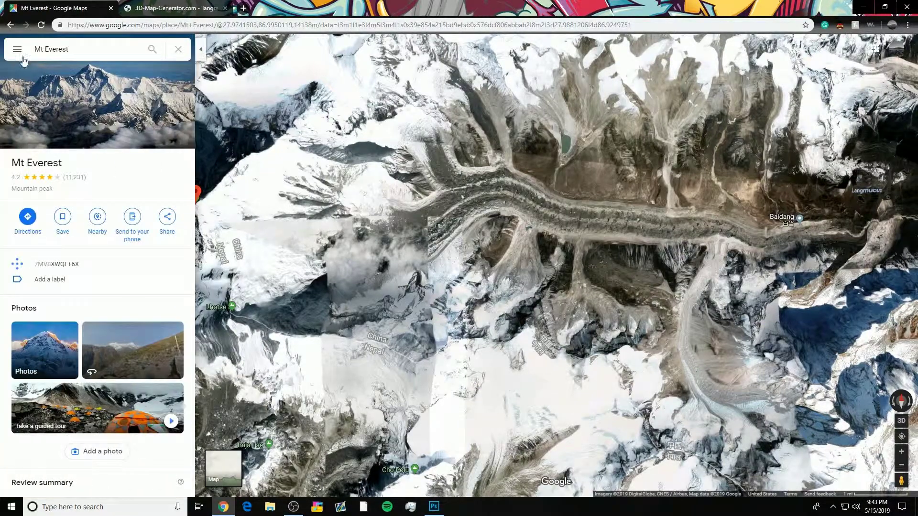
left_click(17, 50)
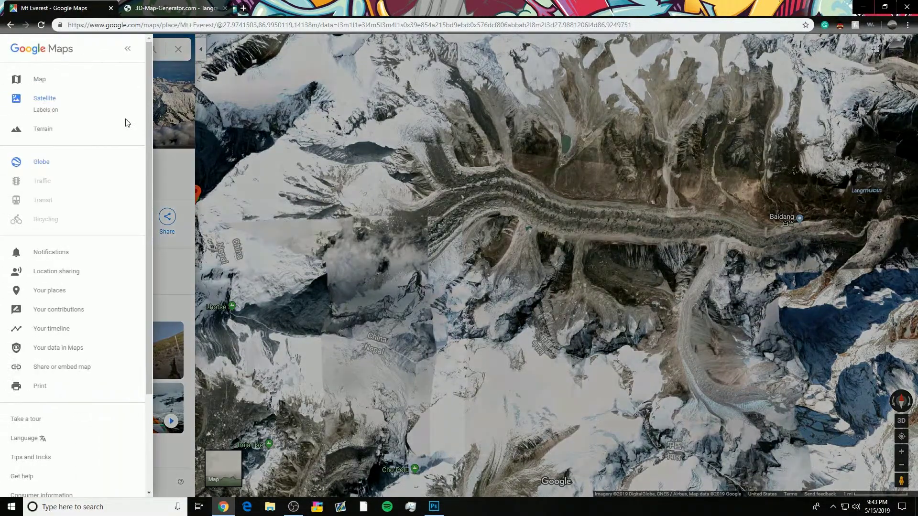
left_click(58, 114)
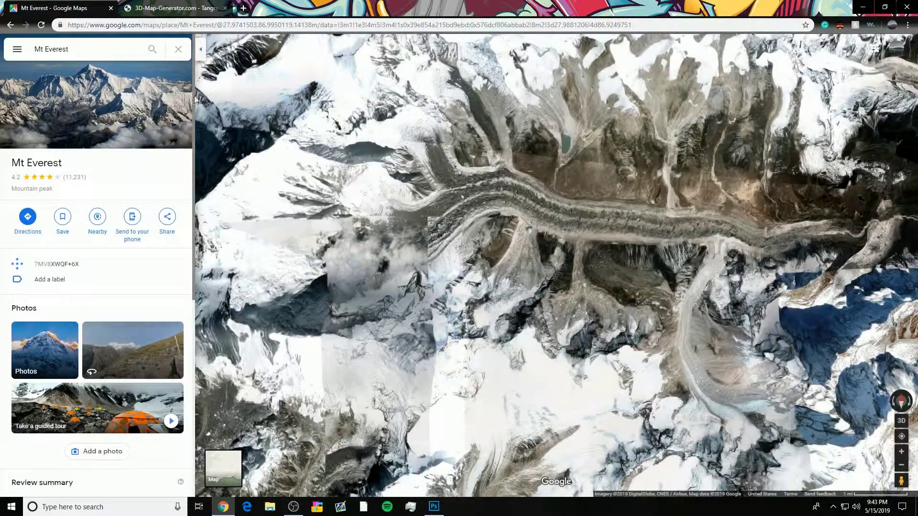
left_click(197, 54)
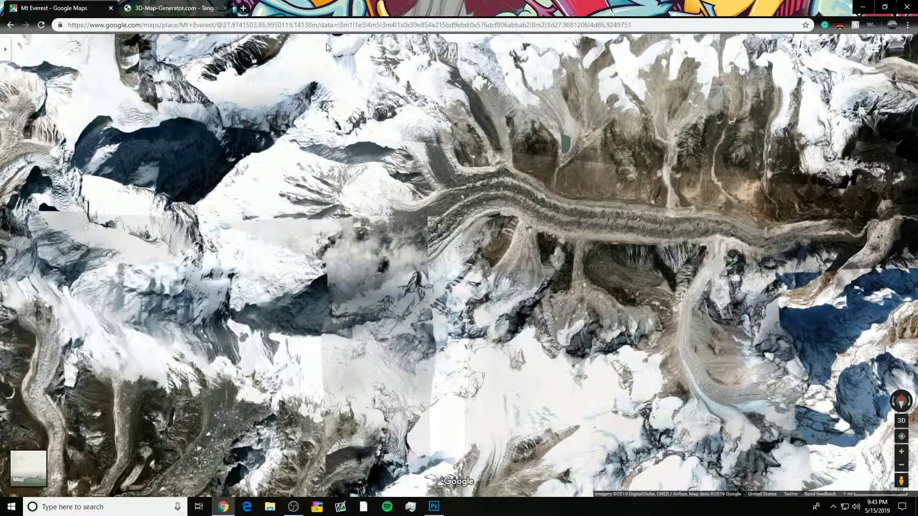
- Switch Google Maps back to the plain map and copy the Everest map URL
left_click(235, 24)
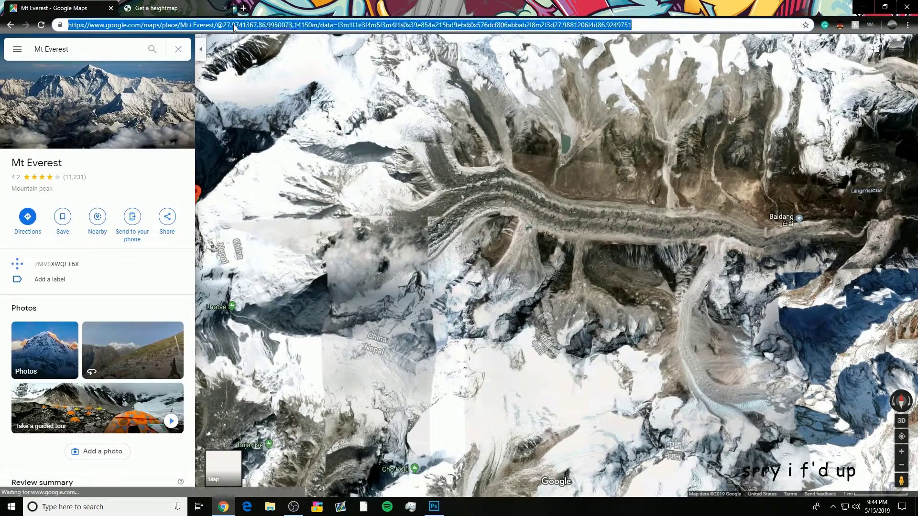
right_click(234, 25)
left_click(16, 49)
left_click(17, 49)
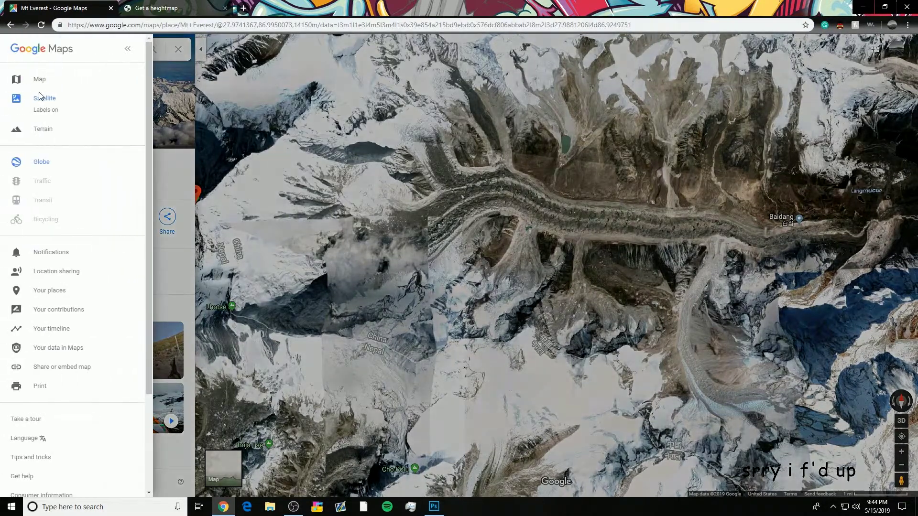
left_click(40, 84)
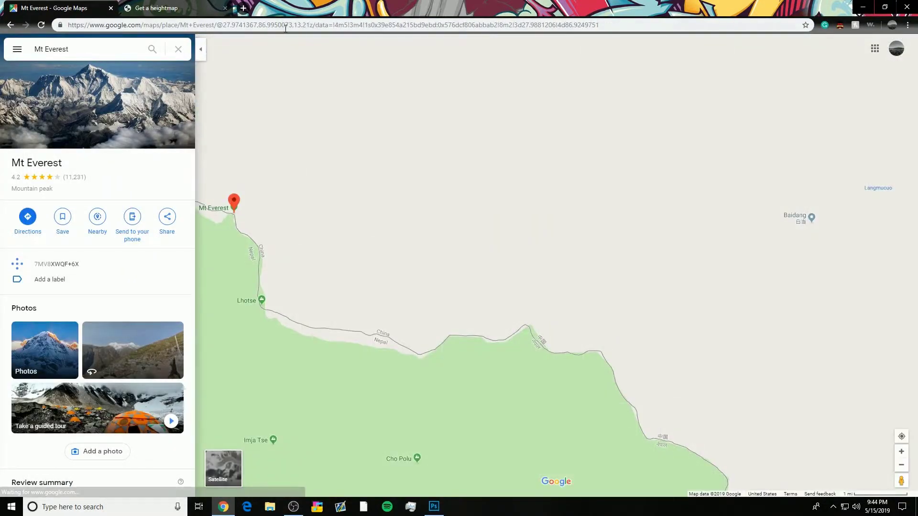
left_click(286, 28)
right_click(286, 28)
left_click(326, 81)
- Paste the Everest URL into Heightmapper's 'Paste Google Maps URL' field and load its heightmap
left_click(153, 8)
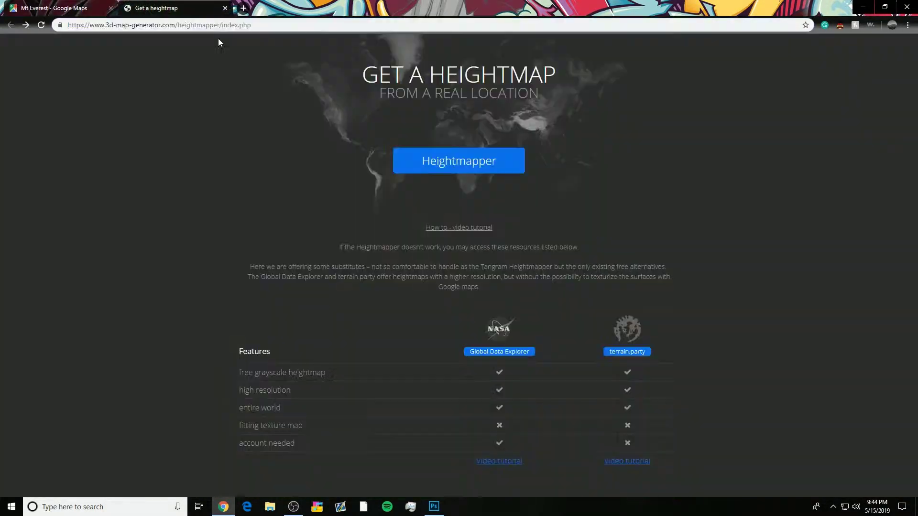
left_click(448, 164)
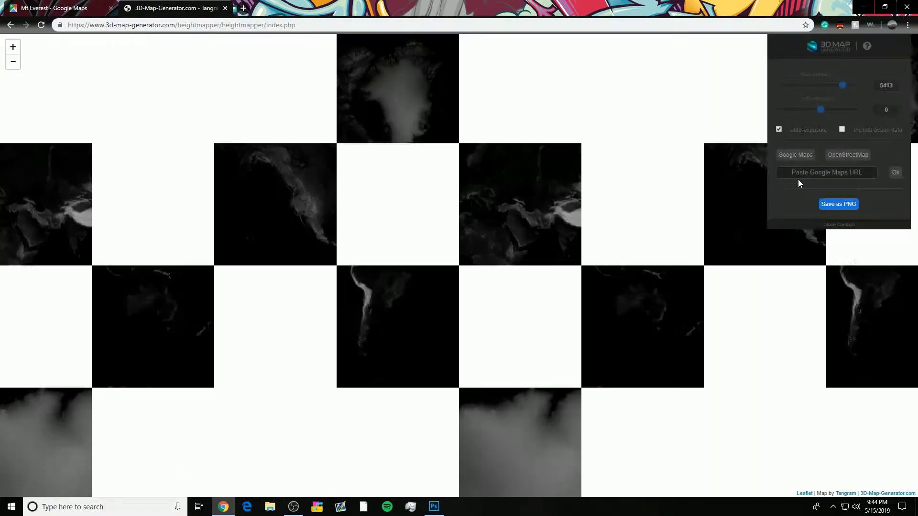
left_click(827, 172)
right_click(827, 172)
left_click(852, 243)
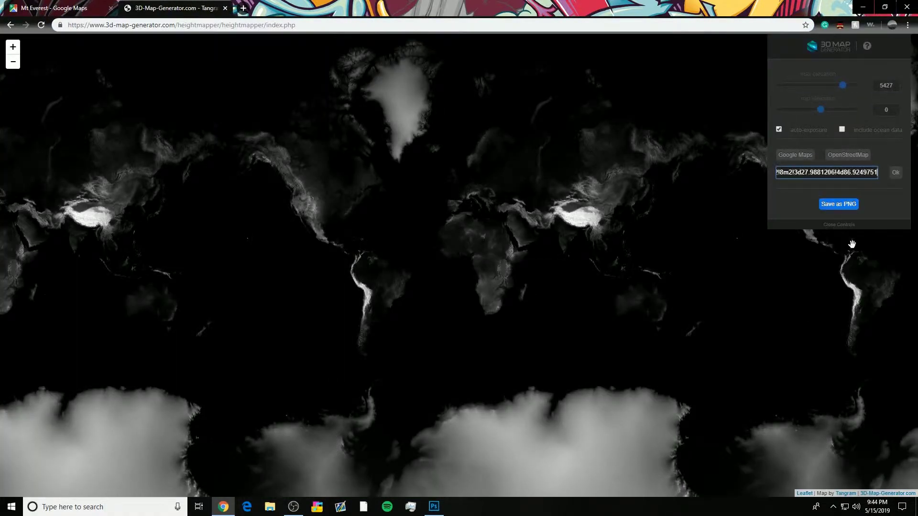
left_click(894, 172)
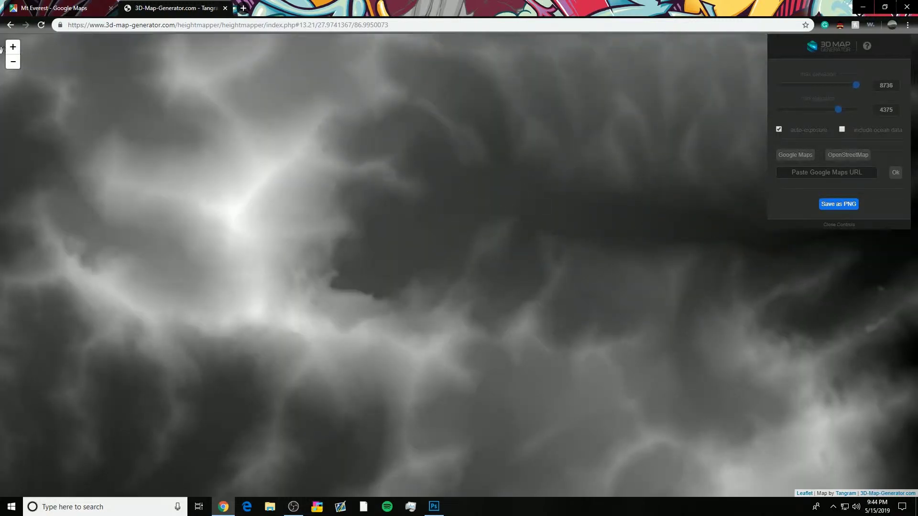
left_click(35, 7)
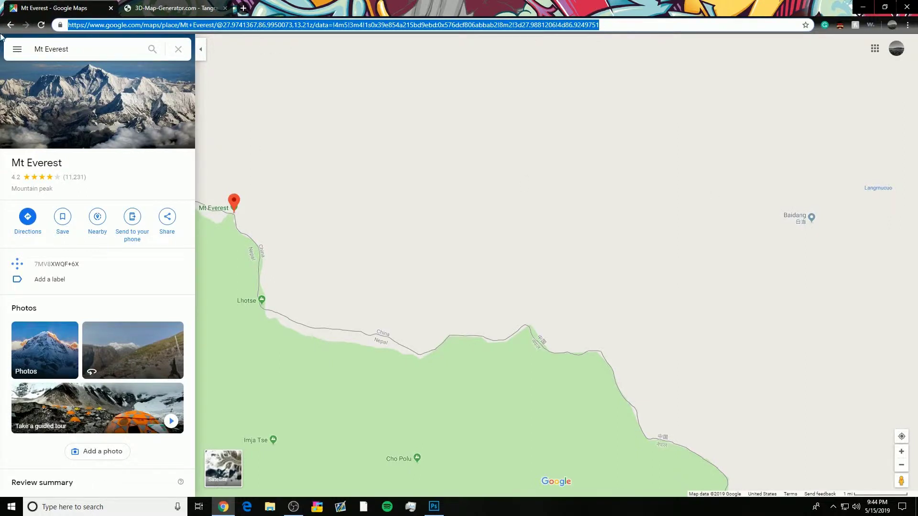
- Switch Google Maps to Satellite, turn labels off and collapse the Mt Everest place panel
left_click(17, 49)
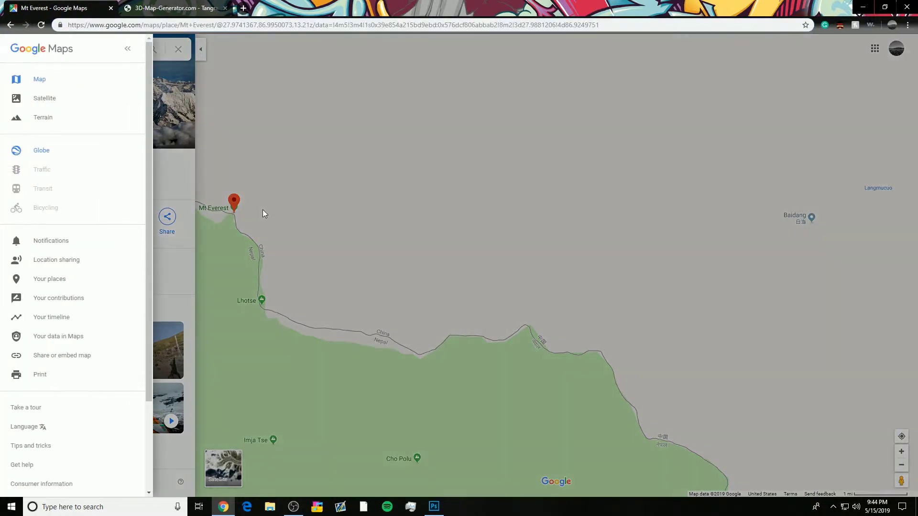
left_click(128, 53)
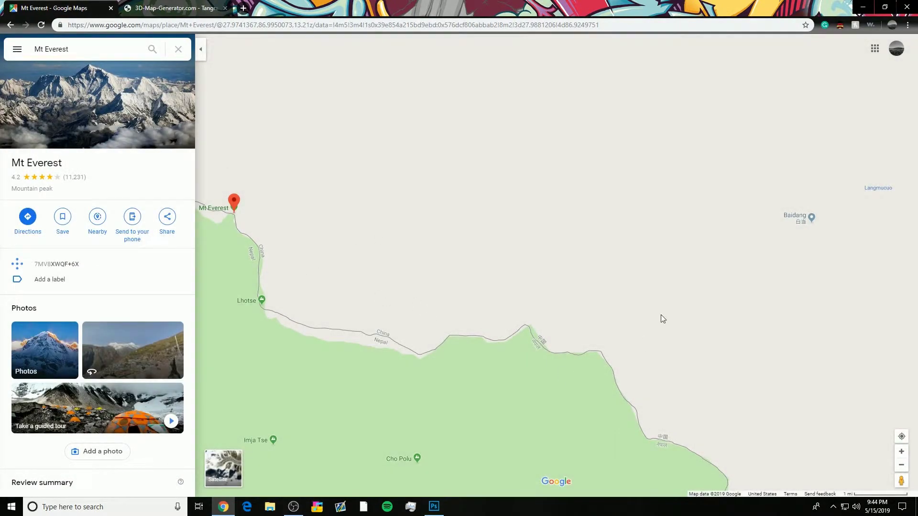
left_click(187, 8)
left_click(82, 5)
left_click(17, 48)
left_click(53, 105)
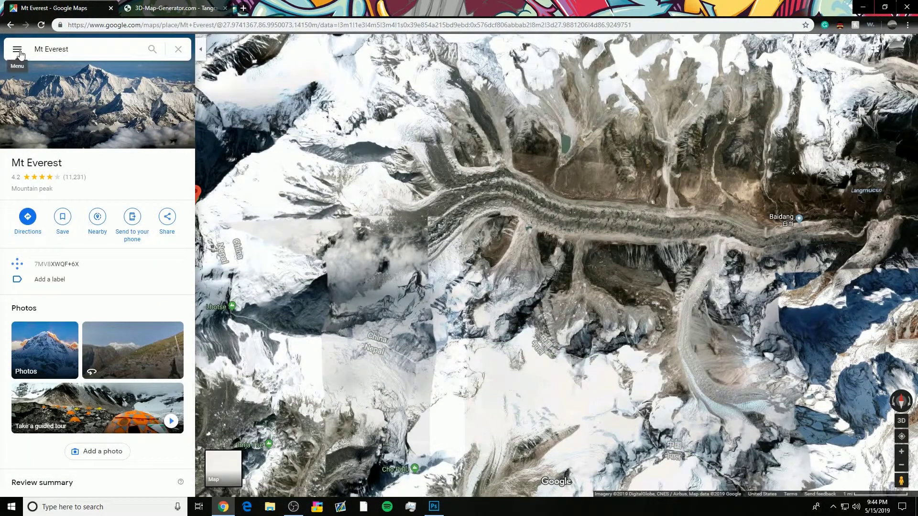
left_click(16, 49)
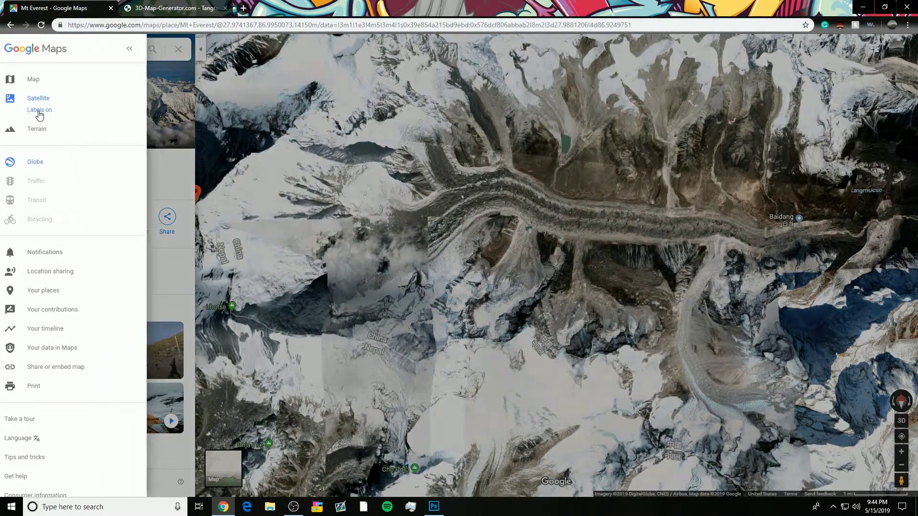
left_click(40, 111)
left_click(201, 49)
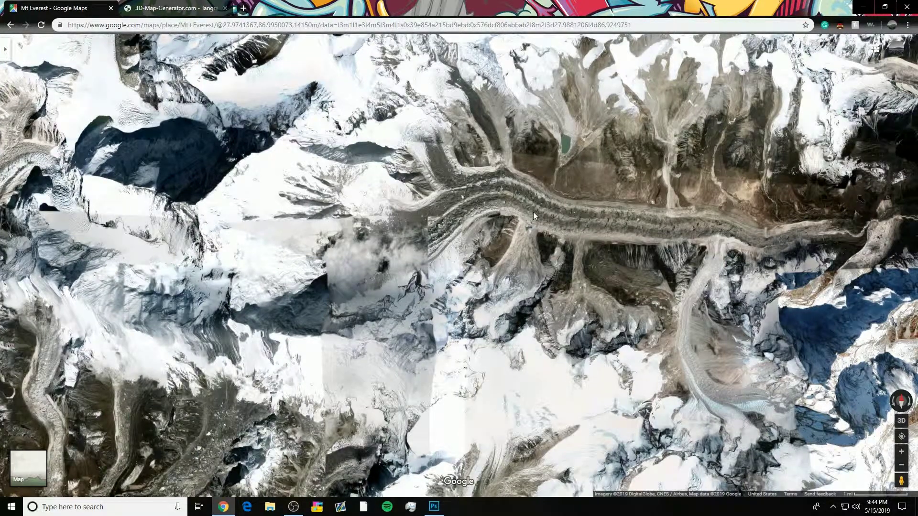
- Glance at the Everest heightmap tab, return to the satellite view, and open File Explorer
left_click(202, 3)
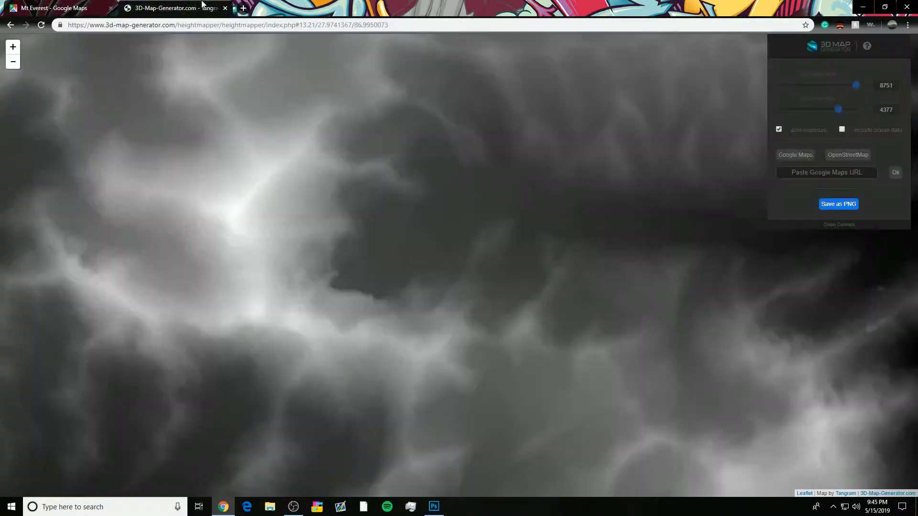
left_click(107, 4)
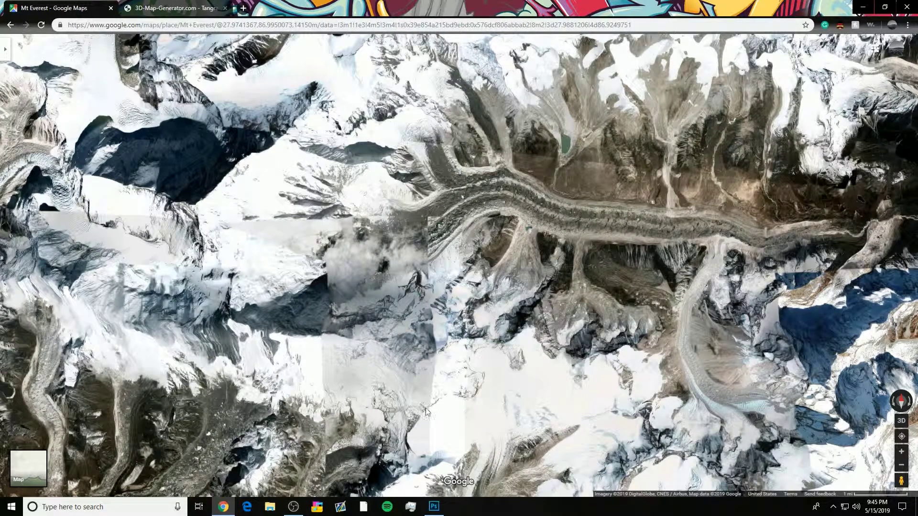
left_click(269, 506)
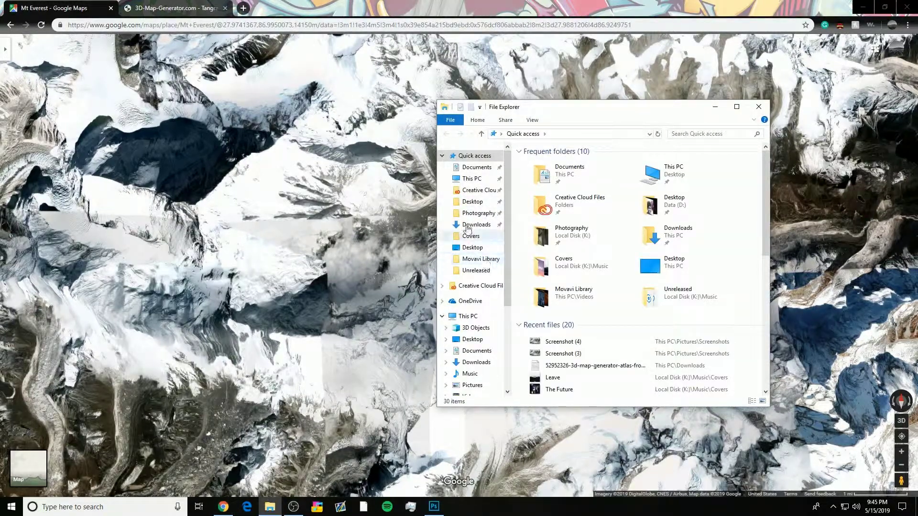
- Place Screenshot (4) from Pictures > Screenshots into the Photoshop document
scroll(471, 354, "down", 1)
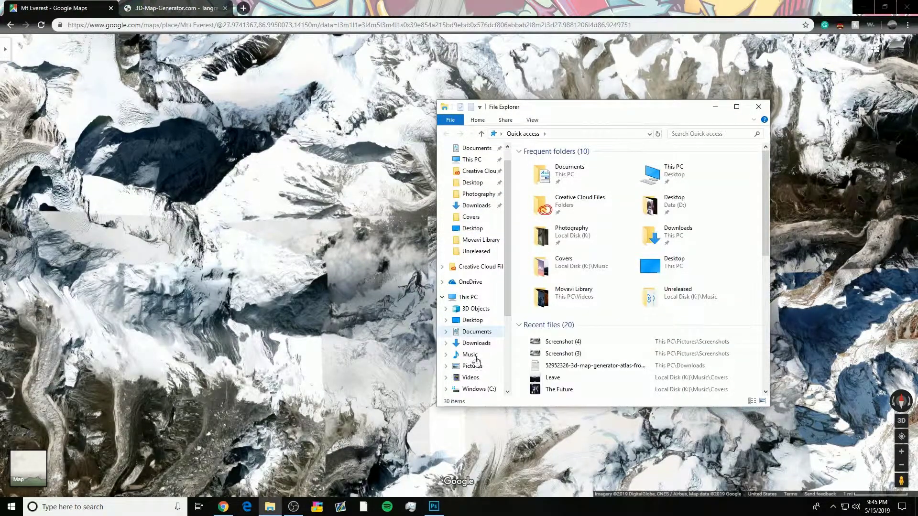
left_click(472, 366)
double_click(607, 230)
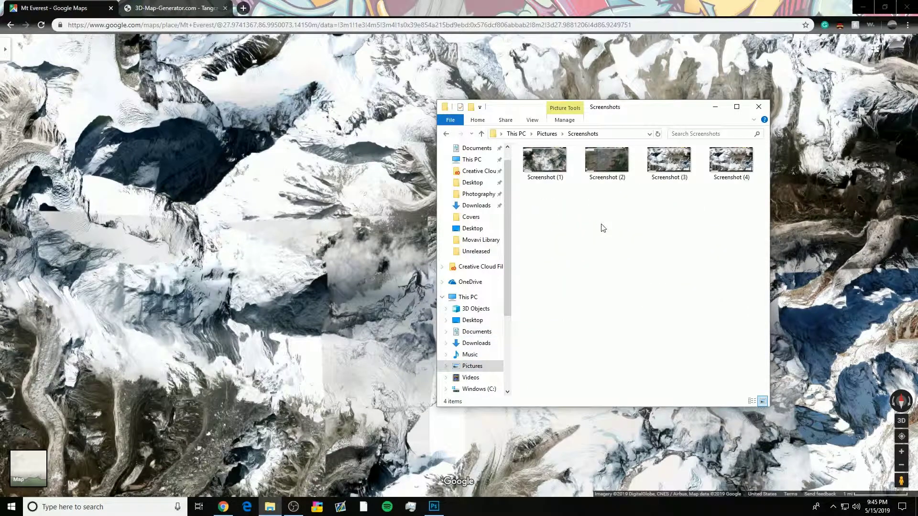
double_click(724, 171)
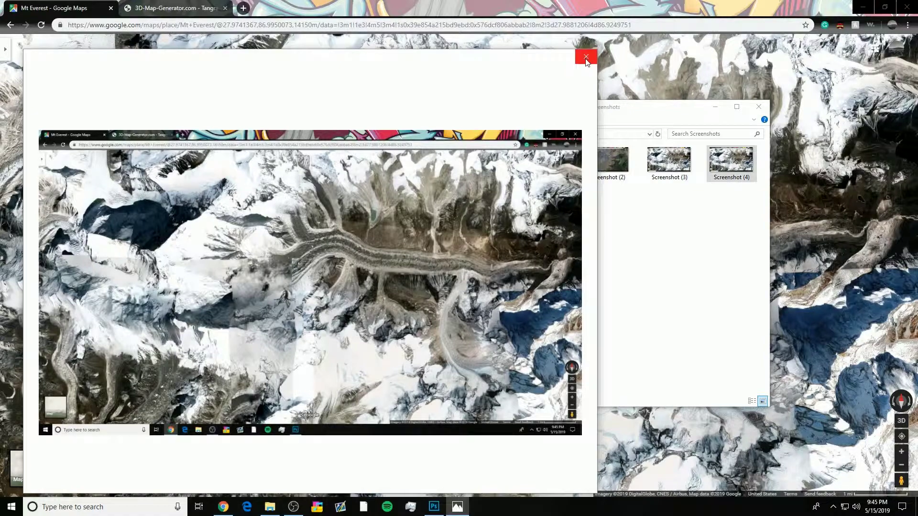
left_click(587, 58)
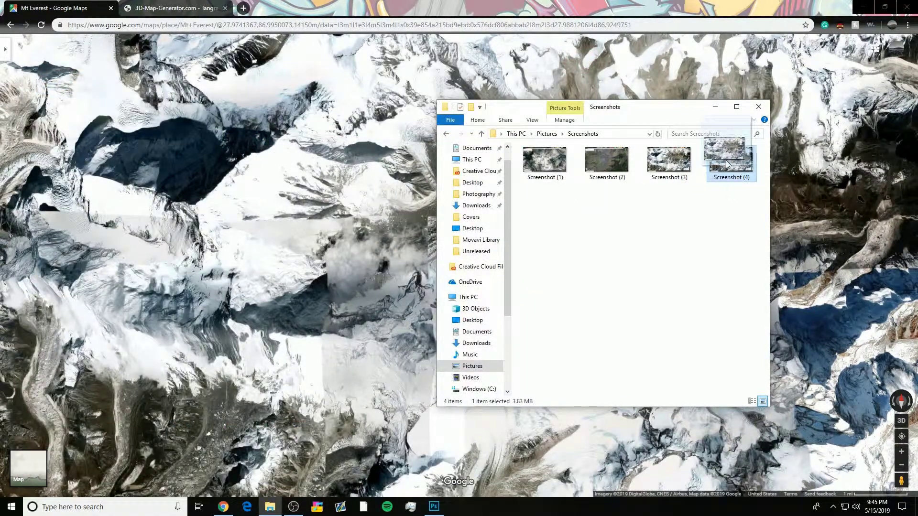
left_click_drag(730, 167, 417, 381)
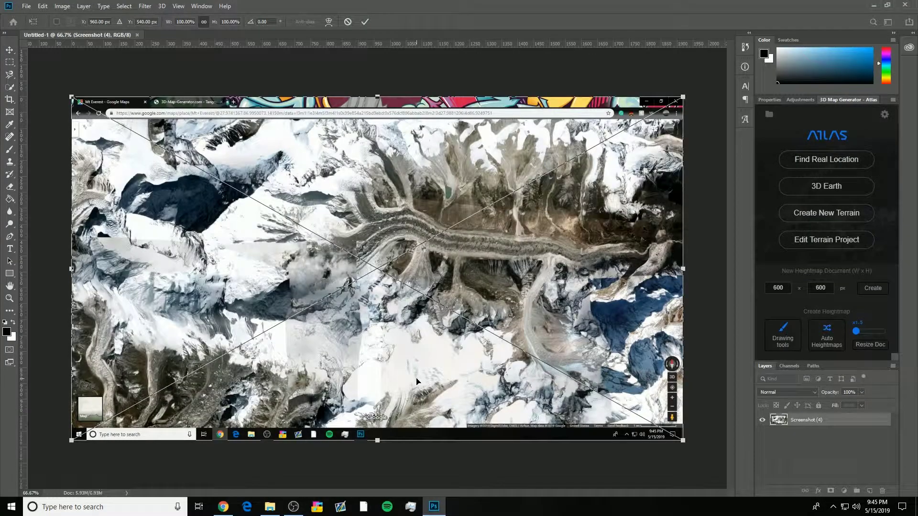
key("Return")
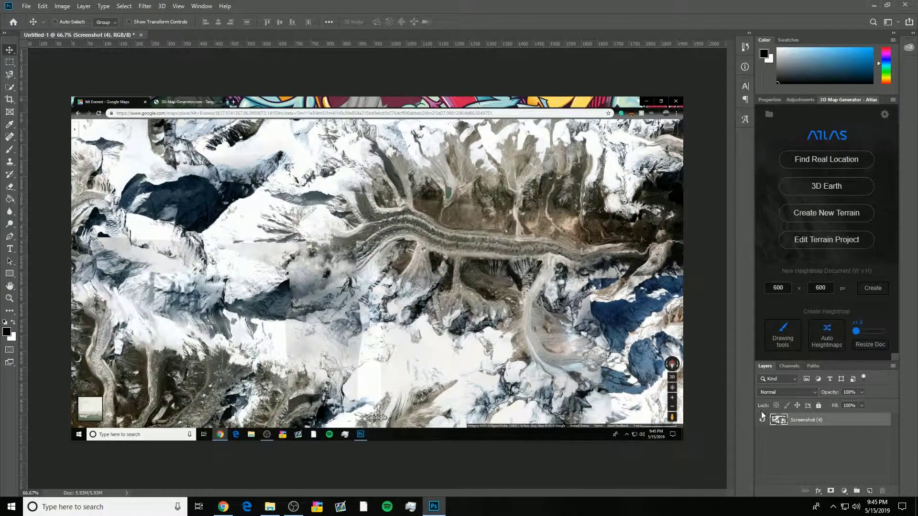
- Drag the downloaded heightmapper PNG from Chrome into Photoshop
left_click(223, 506)
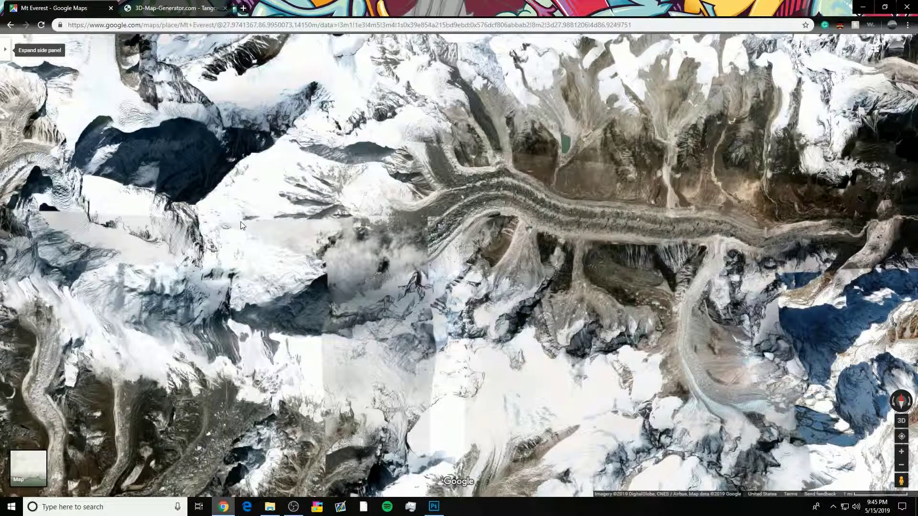
left_click(208, 4)
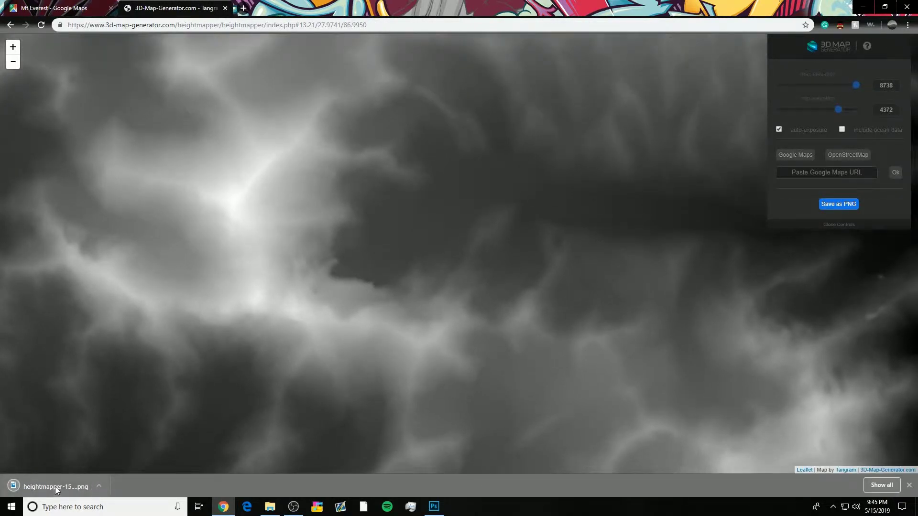
left_click_drag(56, 487, 432, 409)
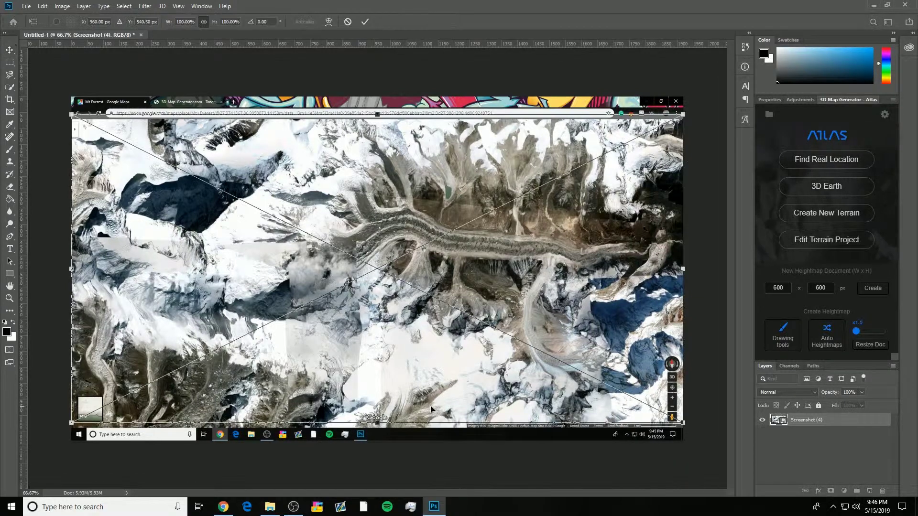
- Commit the heightmap layer and open heightmapper-1557974755644.png from Downloads as its own document
key("Return")
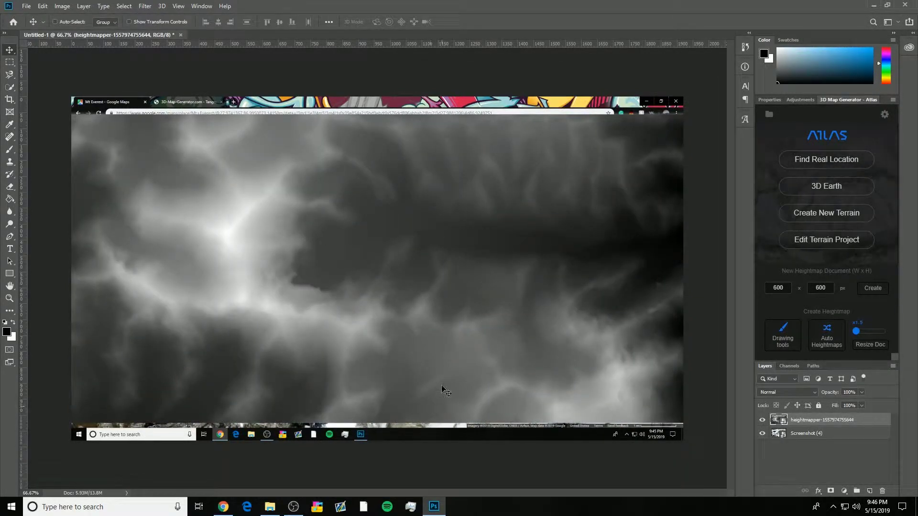
left_click(27, 6)
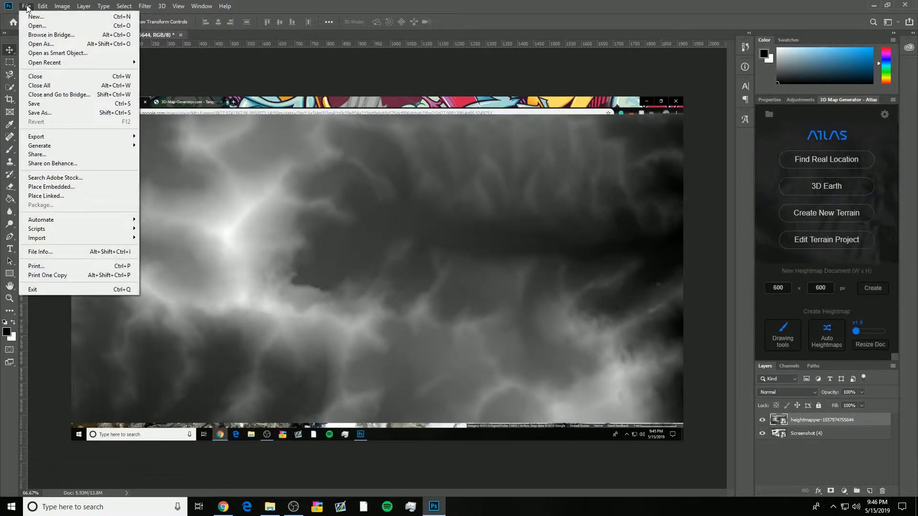
left_click(37, 26)
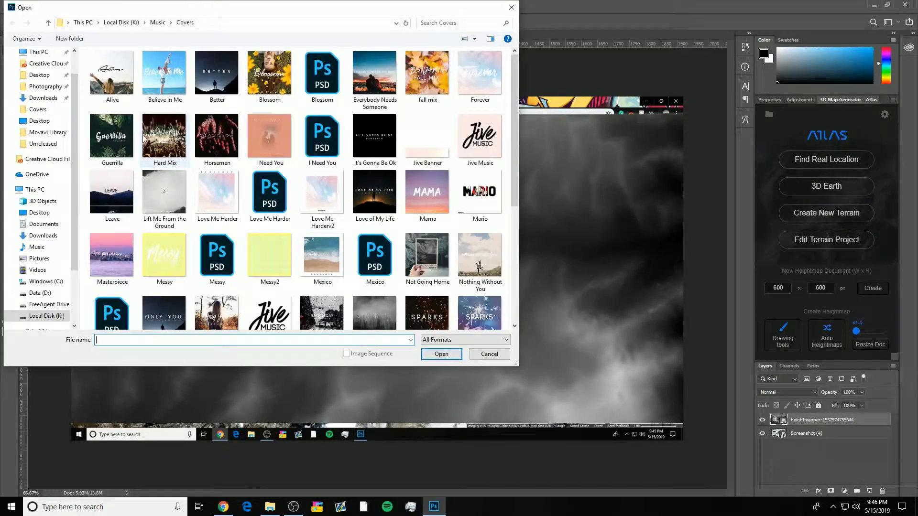
left_click(43, 98)
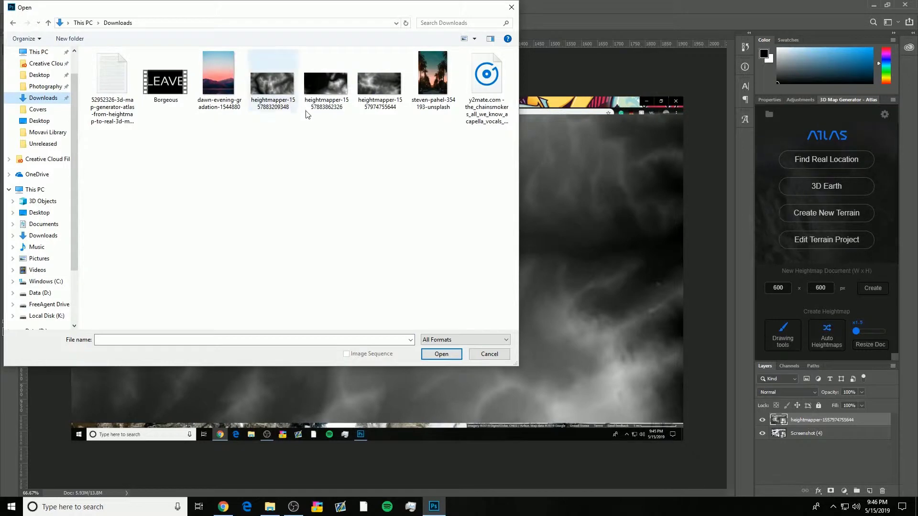
left_click(377, 102)
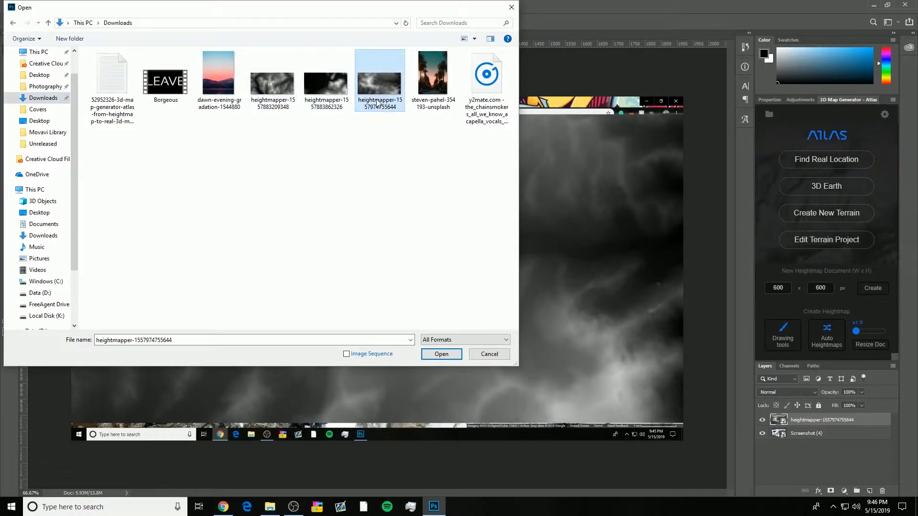
double_click(376, 101)
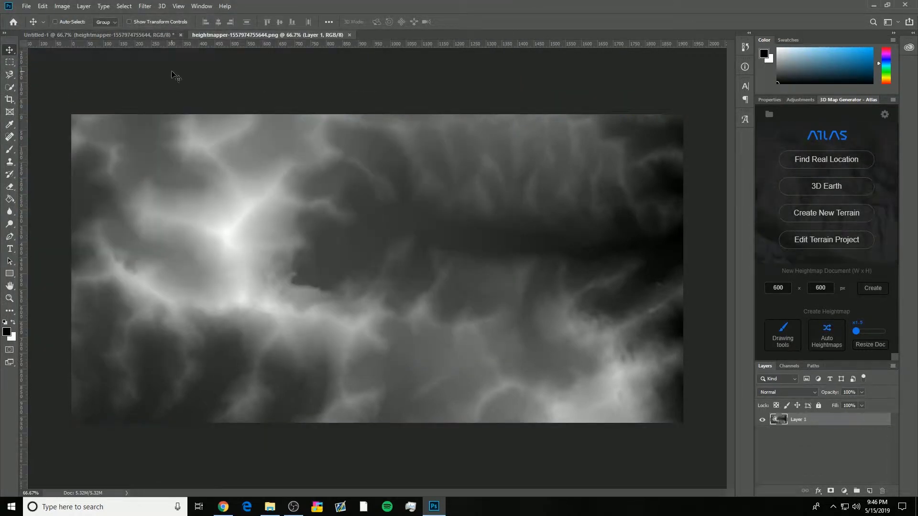
- Compare the Untitled-1 and heightmap documents, then close Untitled-1 without saving
left_click(146, 35)
left_click(249, 36)
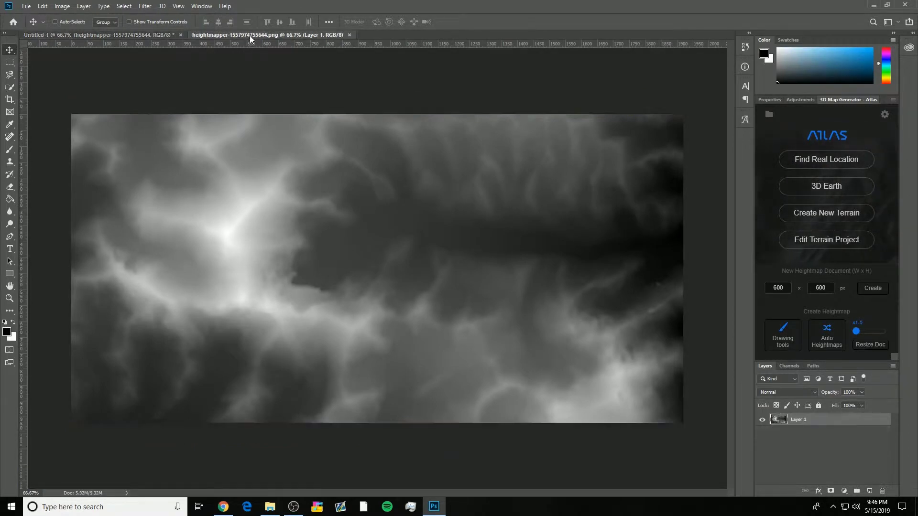
left_click(131, 33)
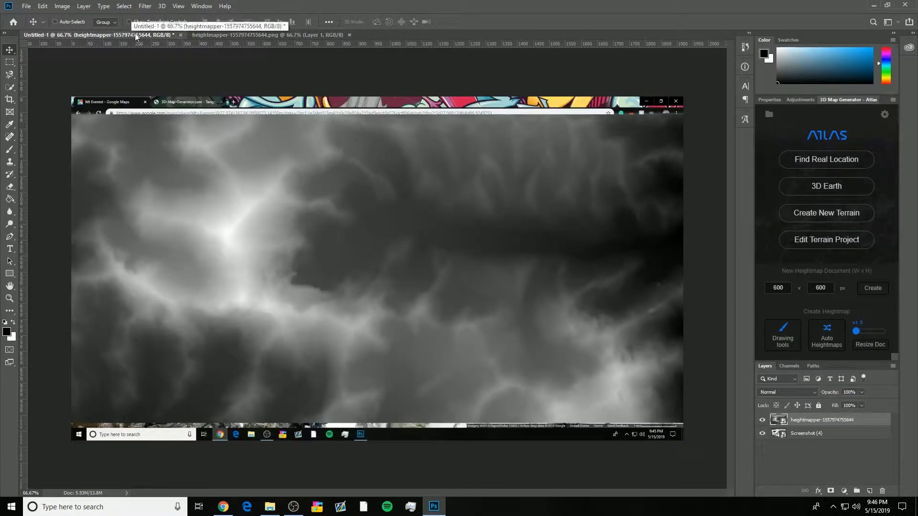
left_click(263, 37)
left_click(131, 35)
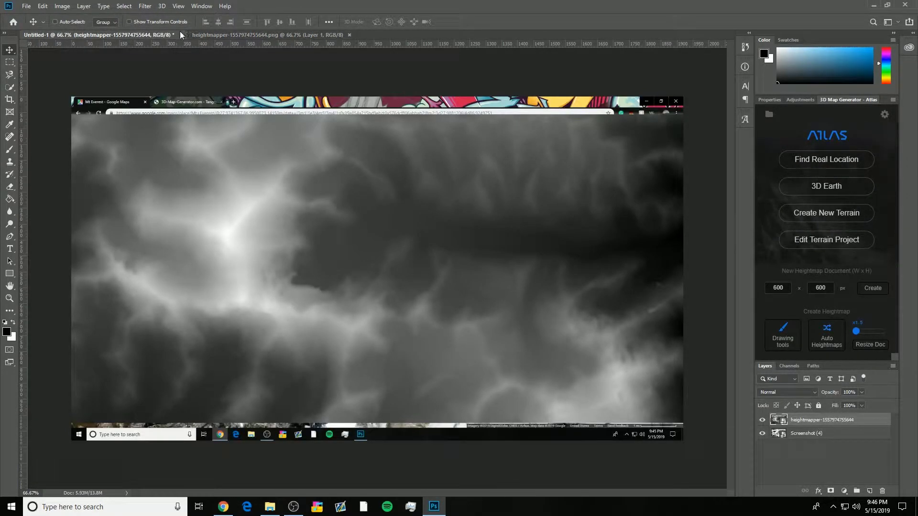
left_click(263, 35)
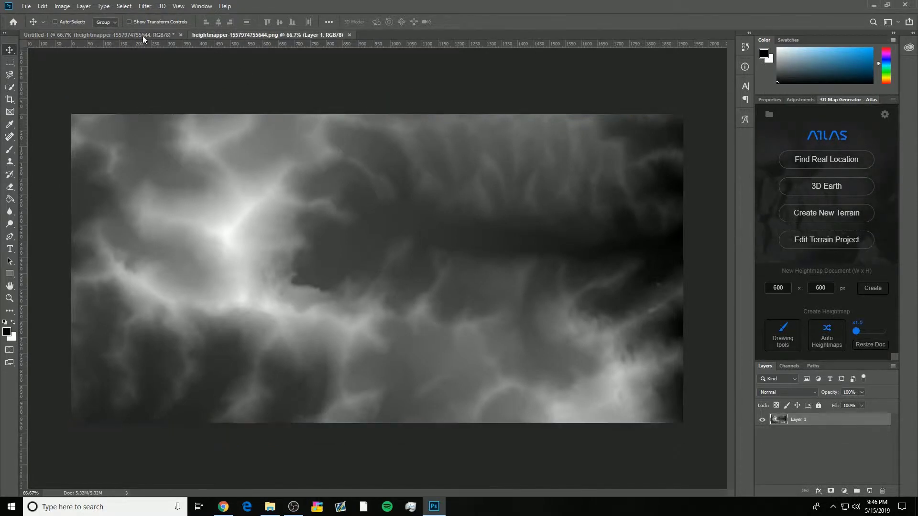
left_click(181, 35)
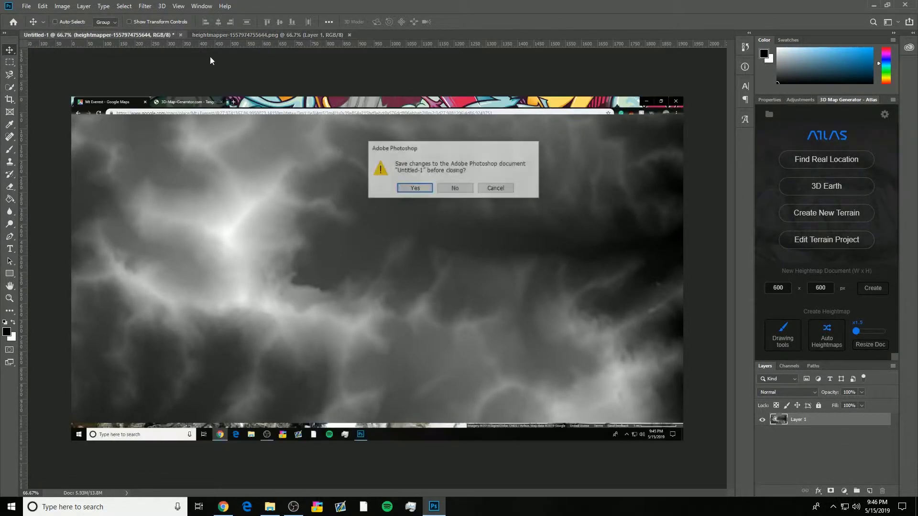
left_click(455, 188)
- Drag Screenshot (4) onto the heightmap canvas and enlarge it toward the canvas corners
left_click(270, 507)
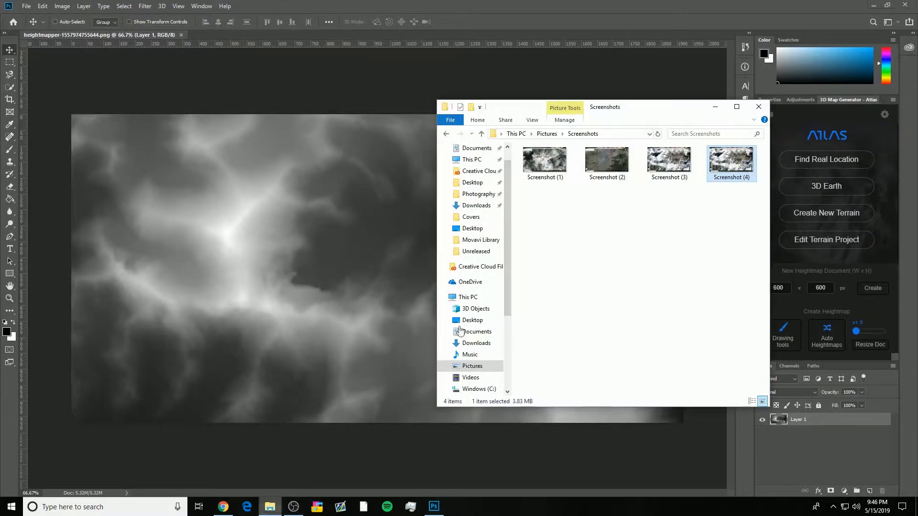
left_click_drag(740, 179, 371, 312)
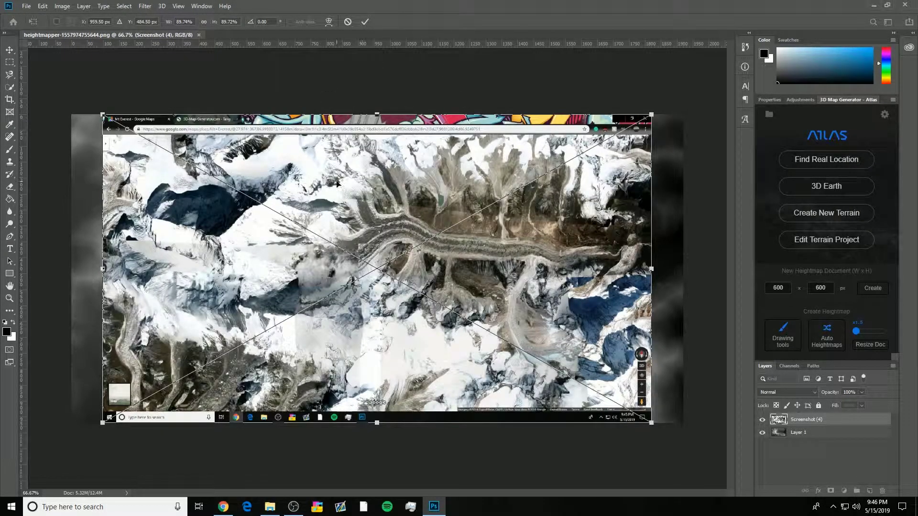
left_click_drag(102, 115, 59, 94)
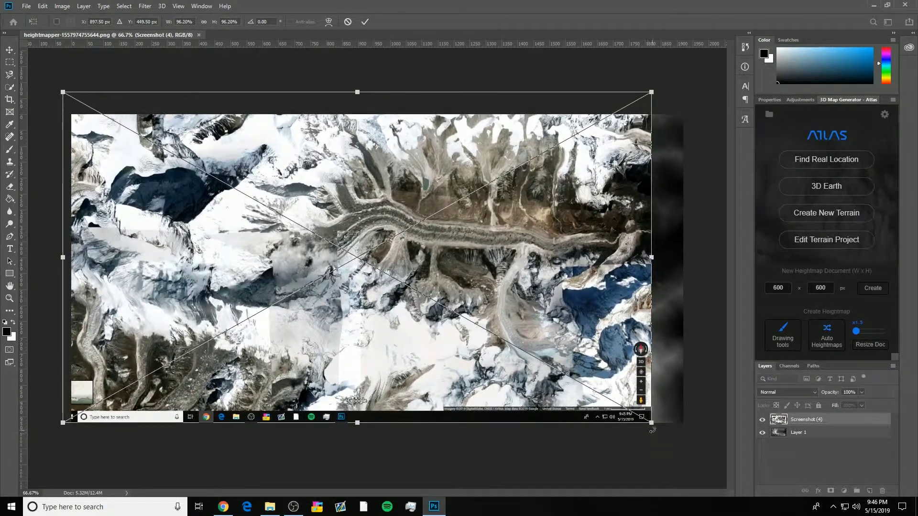
left_click_drag(652, 430, 689, 438)
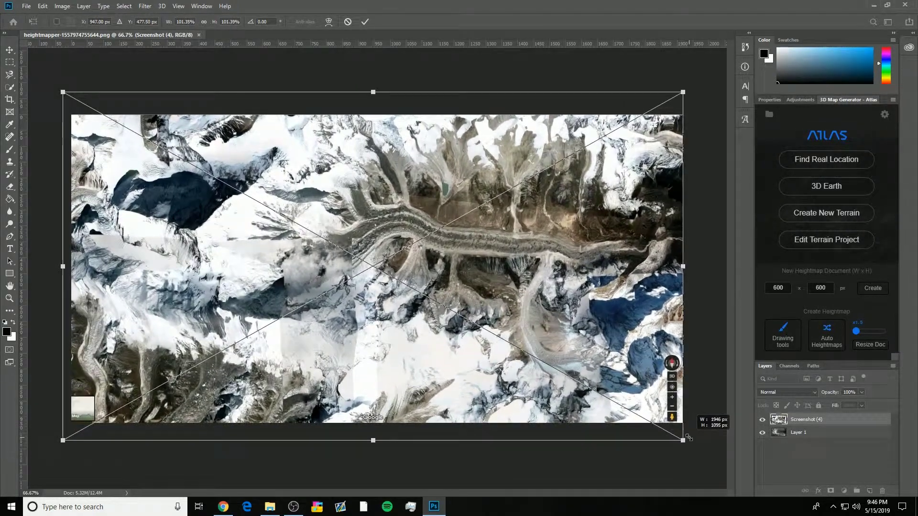
left_click_drag(206, 327, 218, 325)
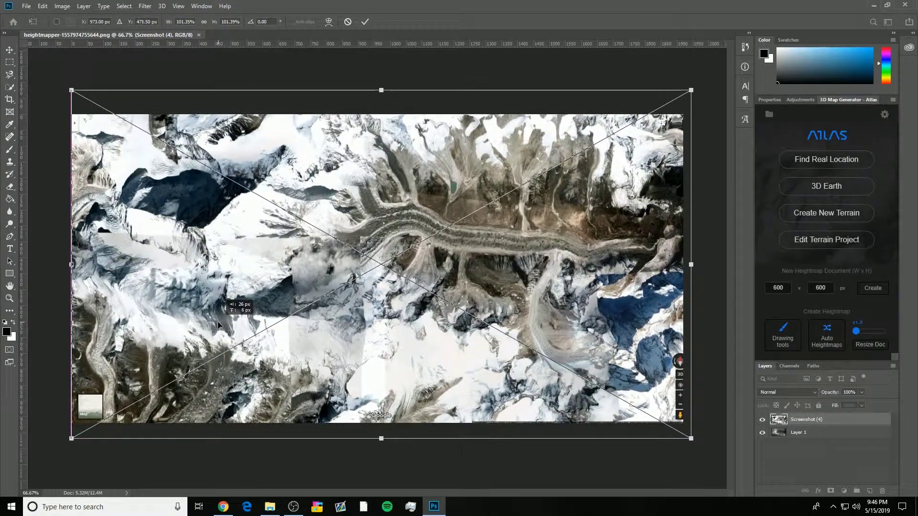
key("Up")
key("Up")
key("Up")
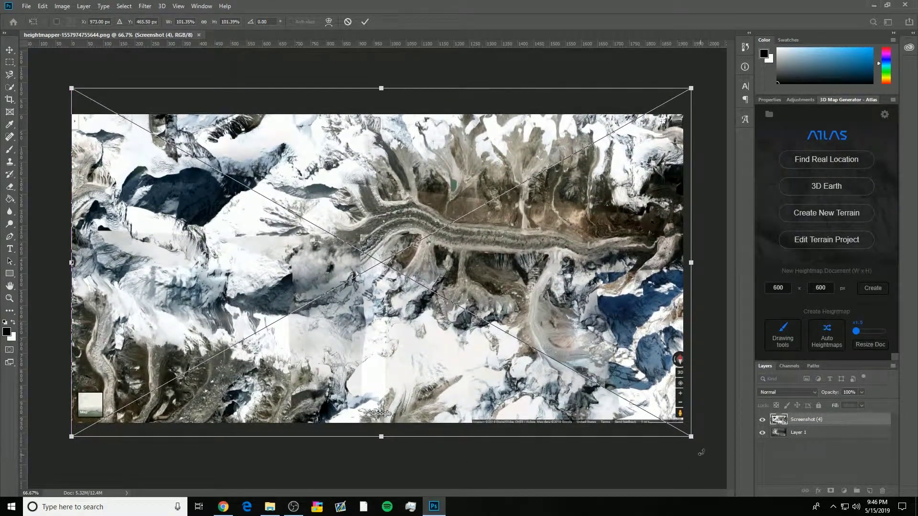
- Fine-tune the screenshot's size and position until it covers the canvas, then commit
left_click_drag(691, 437, 689, 435)
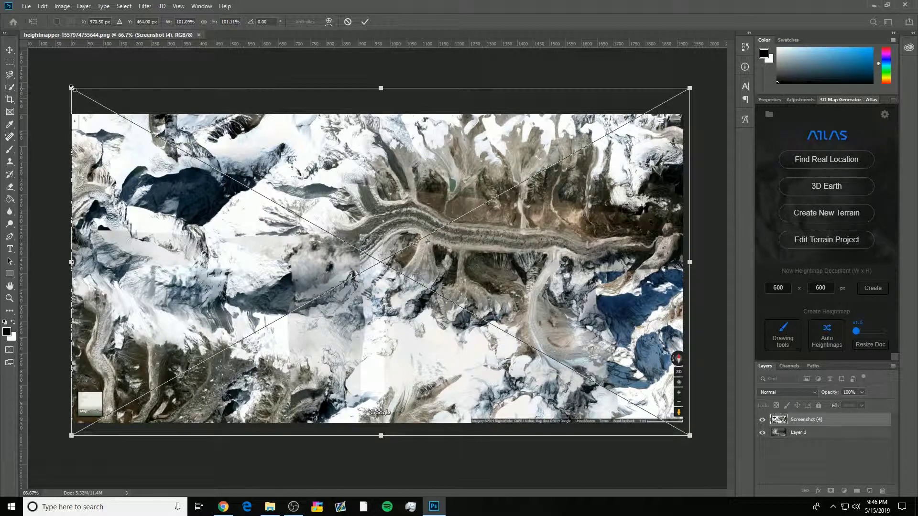
left_click_drag(72, 88, 80, 93)
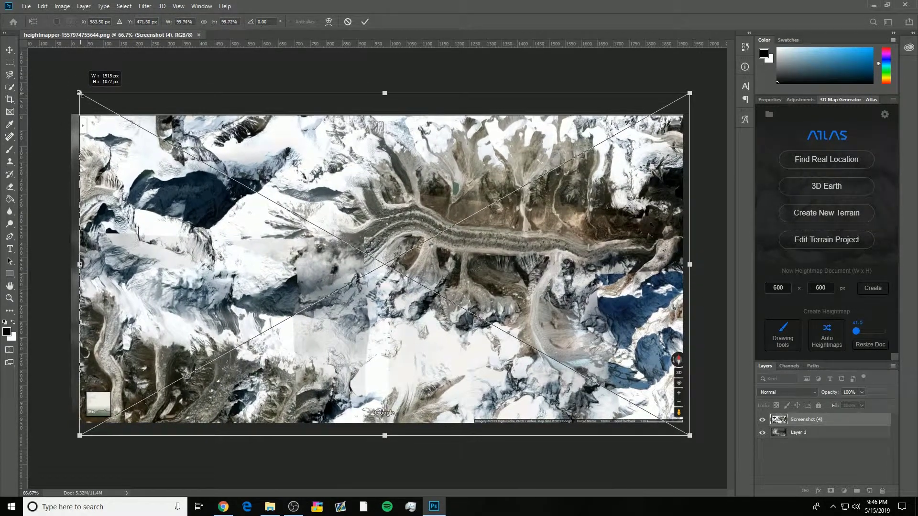
left_click_drag(315, 235, 308, 233)
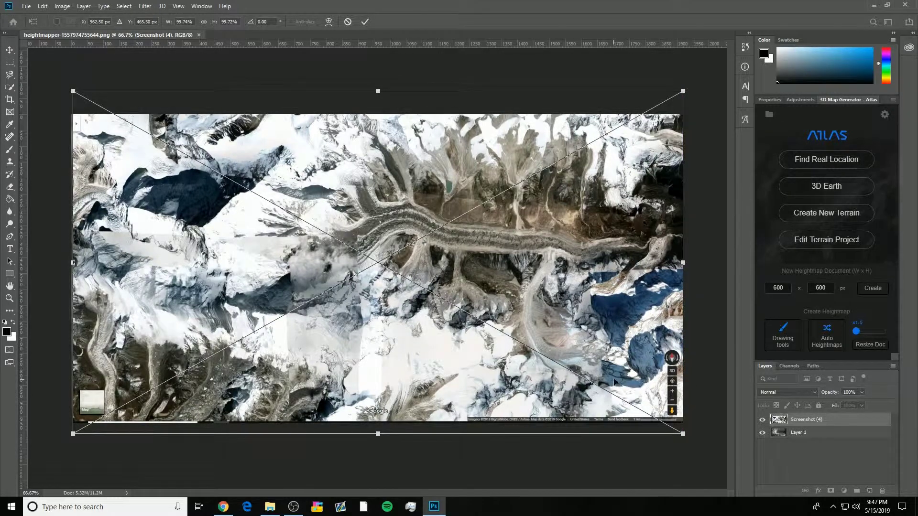
left_click_drag(383, 265, 382, 265)
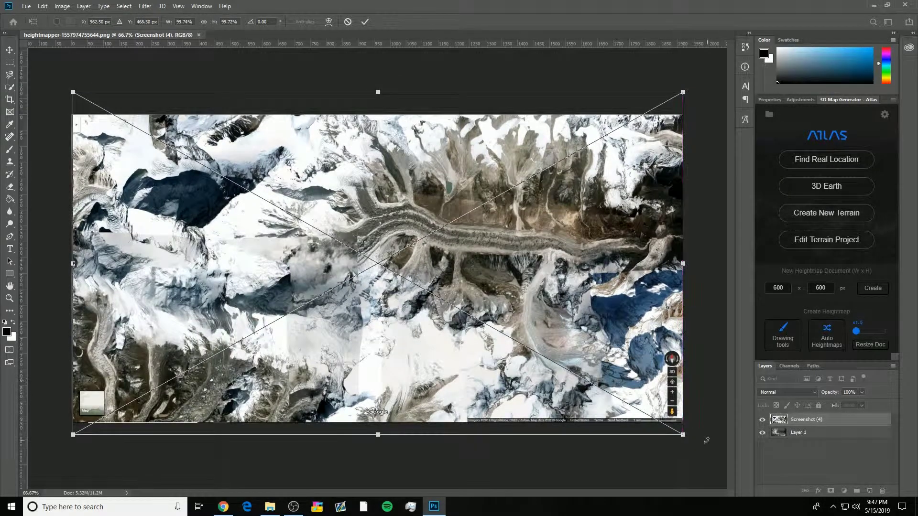
left_click_drag(683, 436, 685, 437)
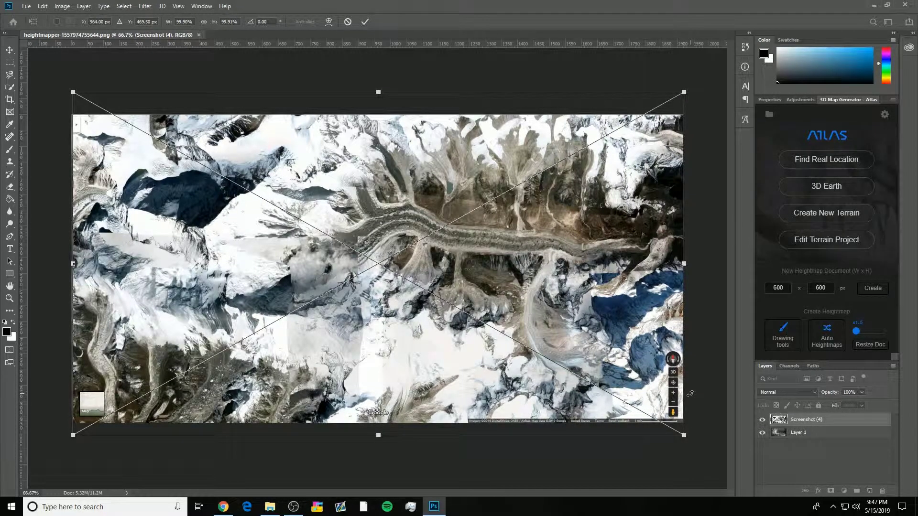
key("Return")
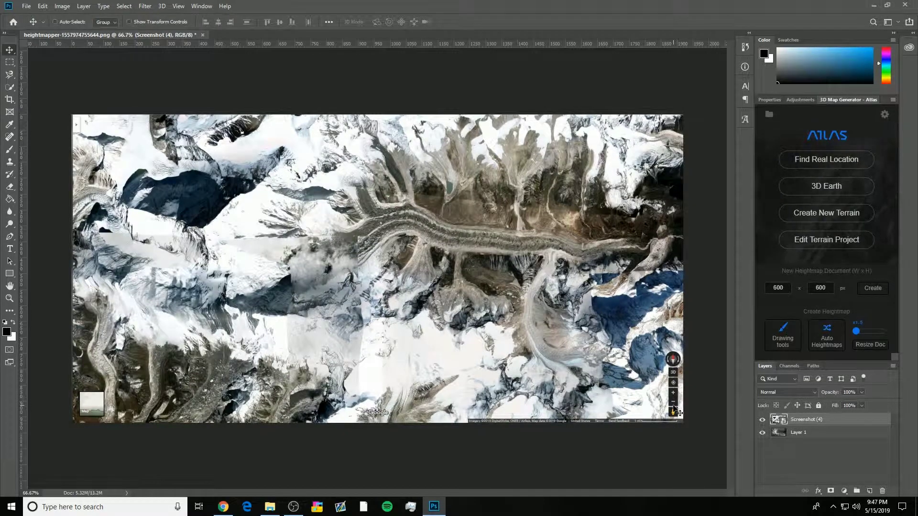
- Rename the Screenshot (4) layer to 'texture' and pick the Rectangular Marquee tool
double_click(805, 419)
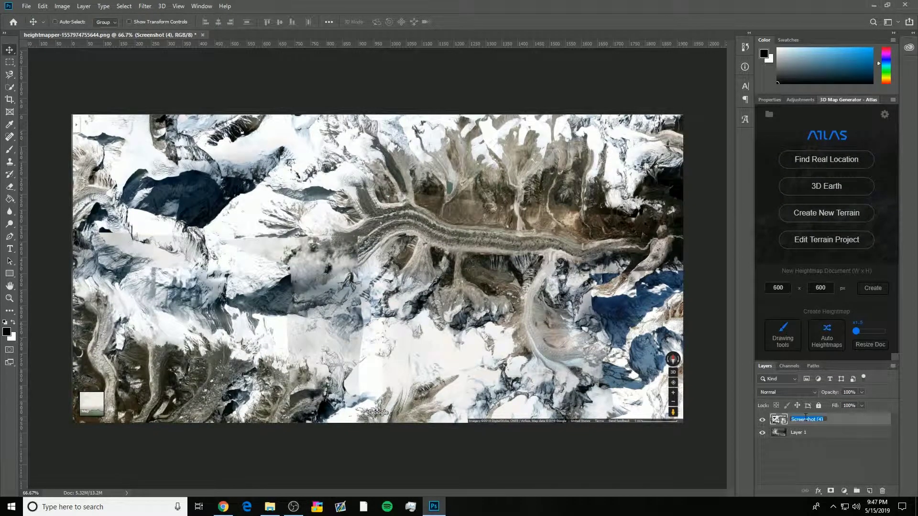
type("h")
type("exture")
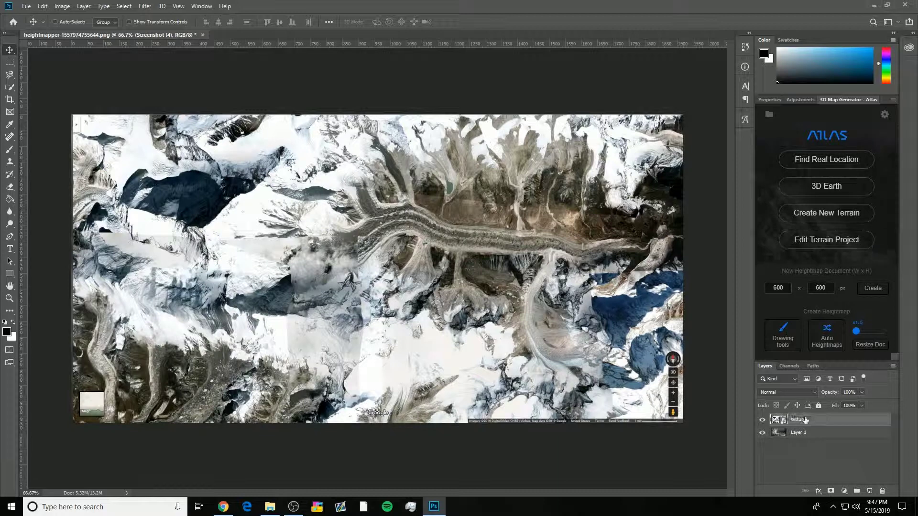
key("Return")
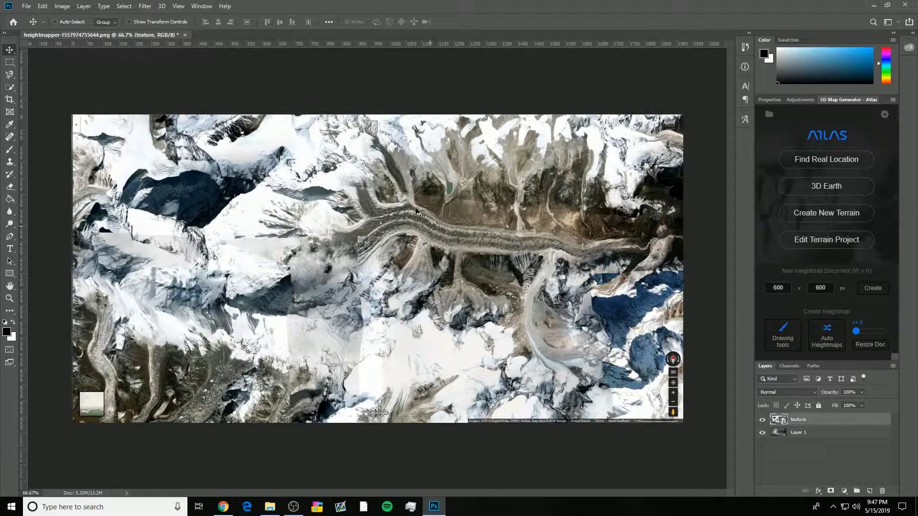
left_click(7, 61)
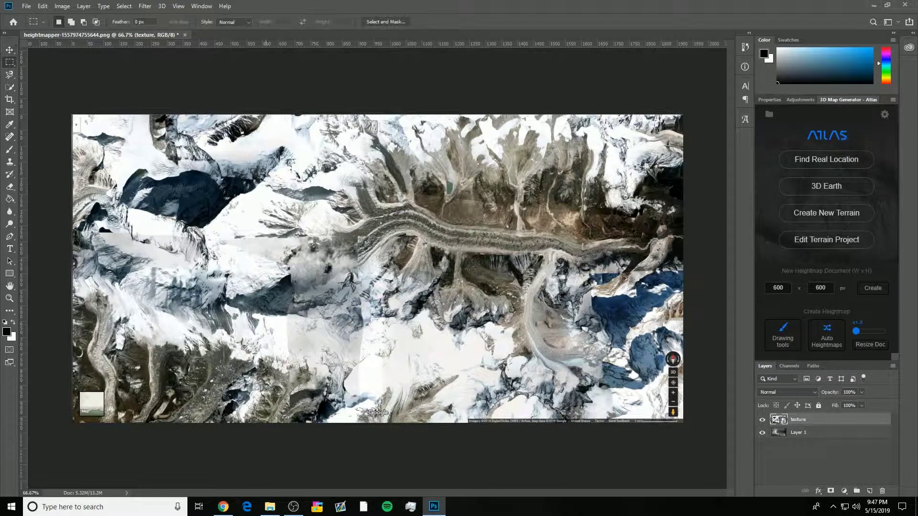
- Draw a rectangular selection over the map area inside the browser edges
right_click(6, 62)
left_click(7, 62)
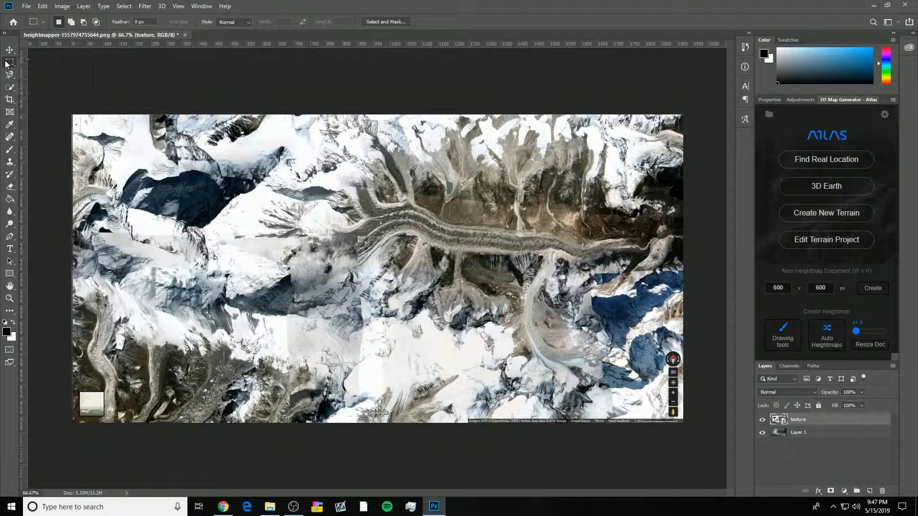
right_click(7, 62)
left_click(62, 62)
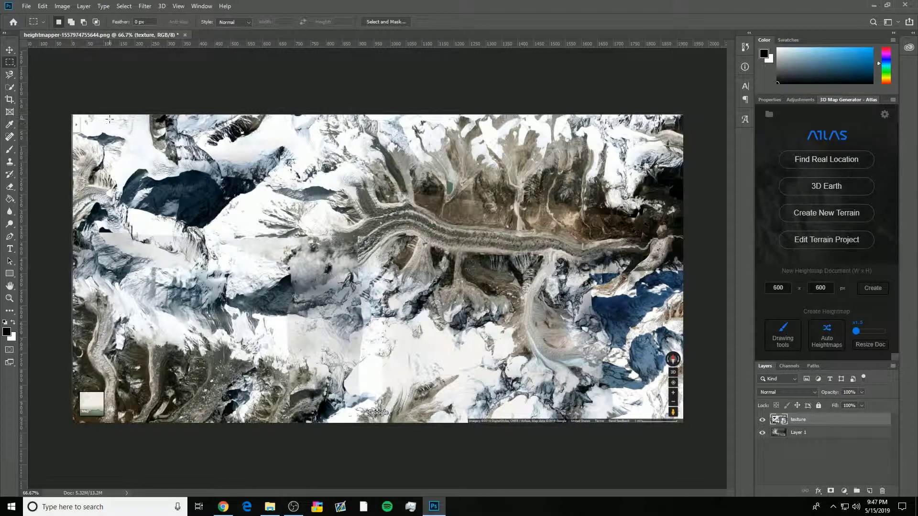
left_click_drag(110, 119, 662, 415)
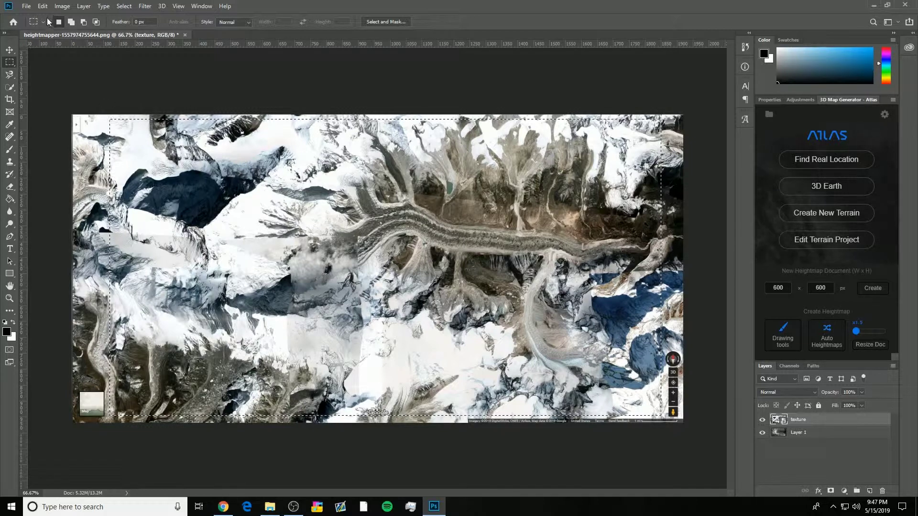
- Crop the document to the selection with Image > Crop and switch to the Move tool
left_click(62, 6)
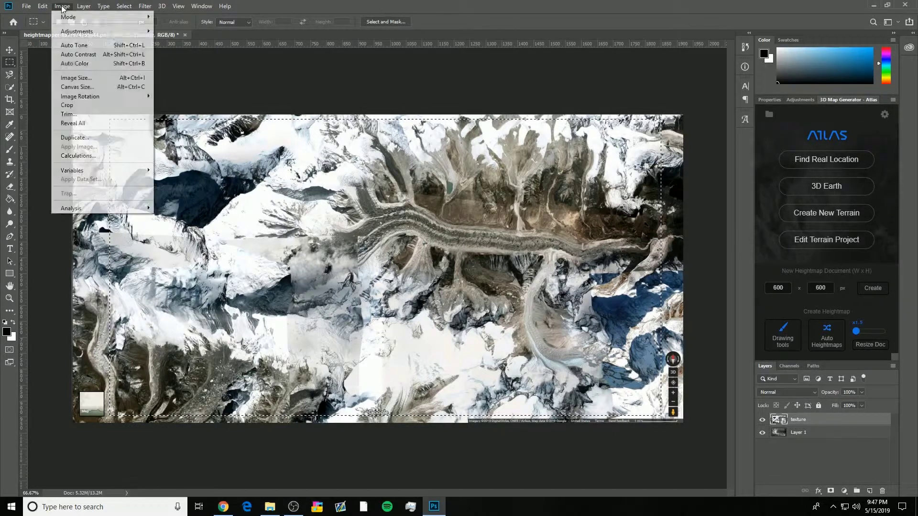
left_click(85, 104)
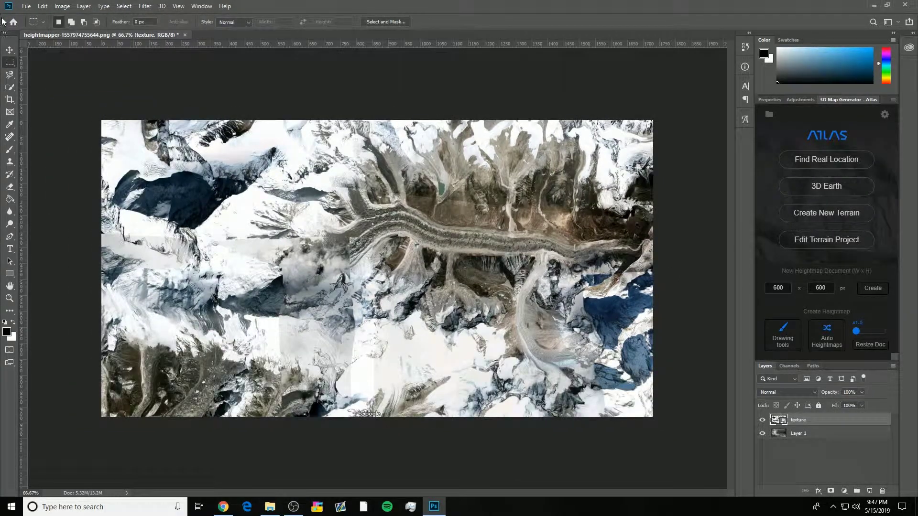
key("v")
left_click(827, 446)
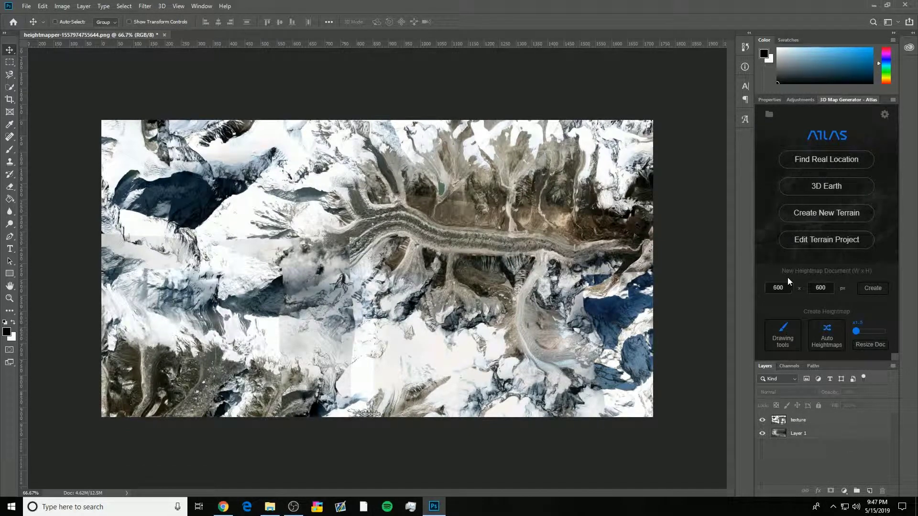
- With the texture layer selected, create a new terrain in Atlas 3D Map Generator
left_click(854, 421)
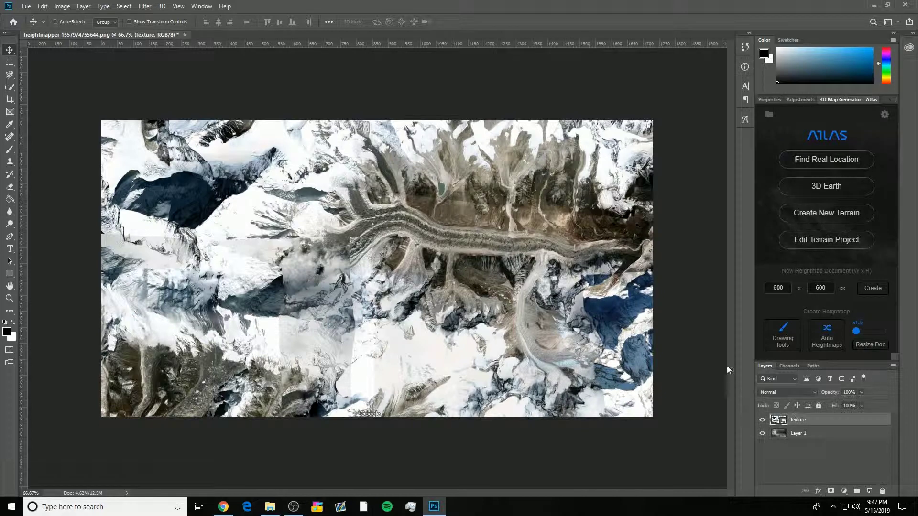
left_click(849, 219)
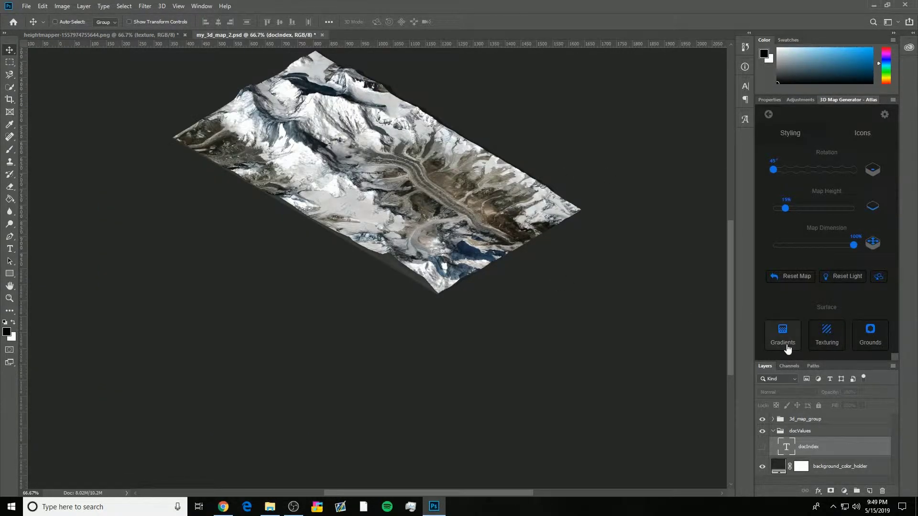
- Zoom the view and drag the Atlas Map Height slider up from 15%
left_click_drag(733, 318, 735, 302)
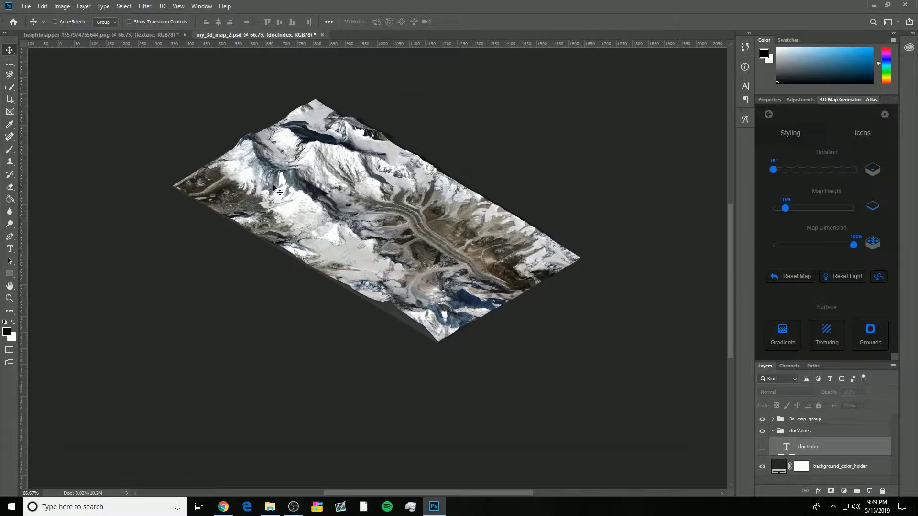
scroll(290, 174, "up", 3)
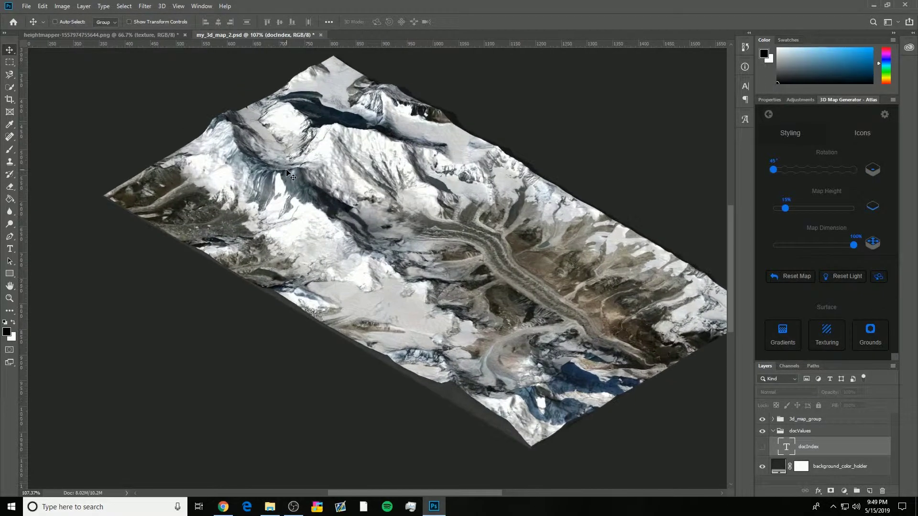
scroll(289, 174, "down", 2)
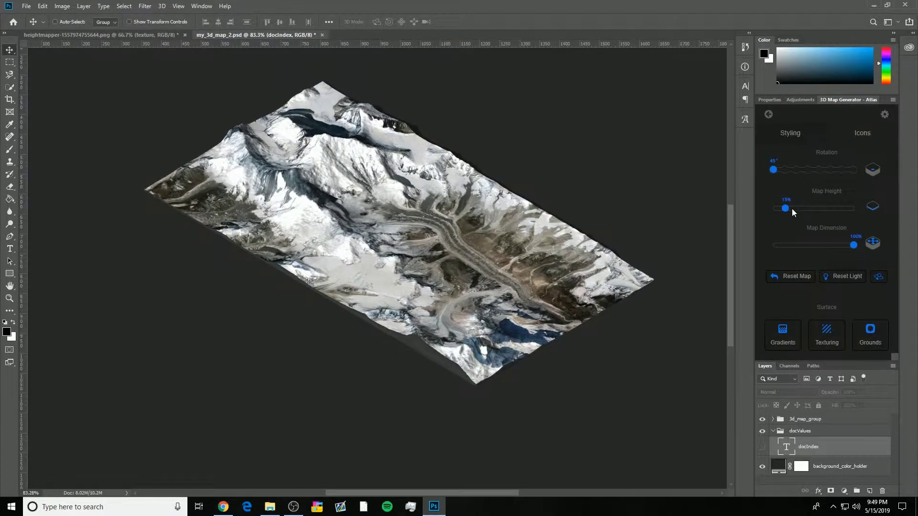
left_click_drag(787, 208, 804, 212)
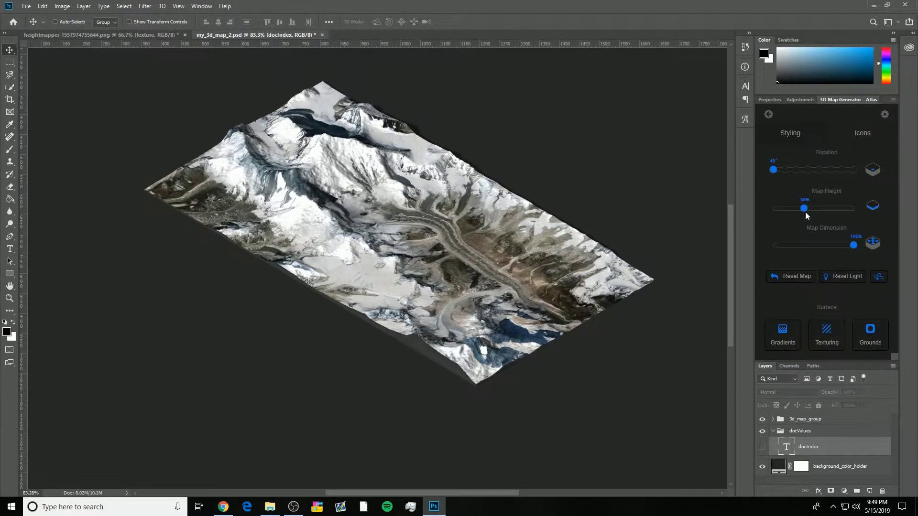